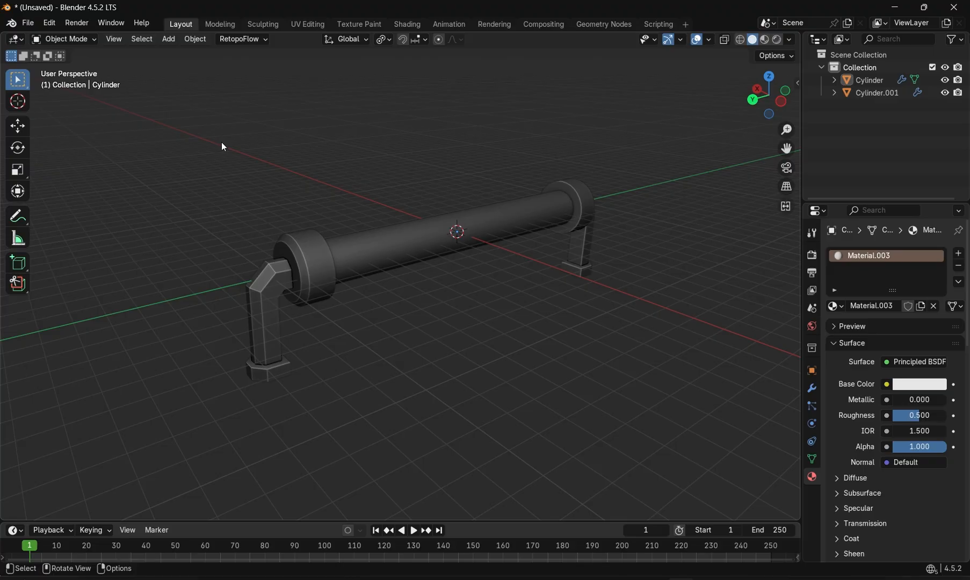
# - Inspect the pipe model by orbiting the view and selecting its cylinder and bracket parts
pyautogui.moveTo(223, 145); pyautogui.dragTo(279, 275, button='middle')
pyautogui.click(279, 274)
pyautogui.click(349, 264)
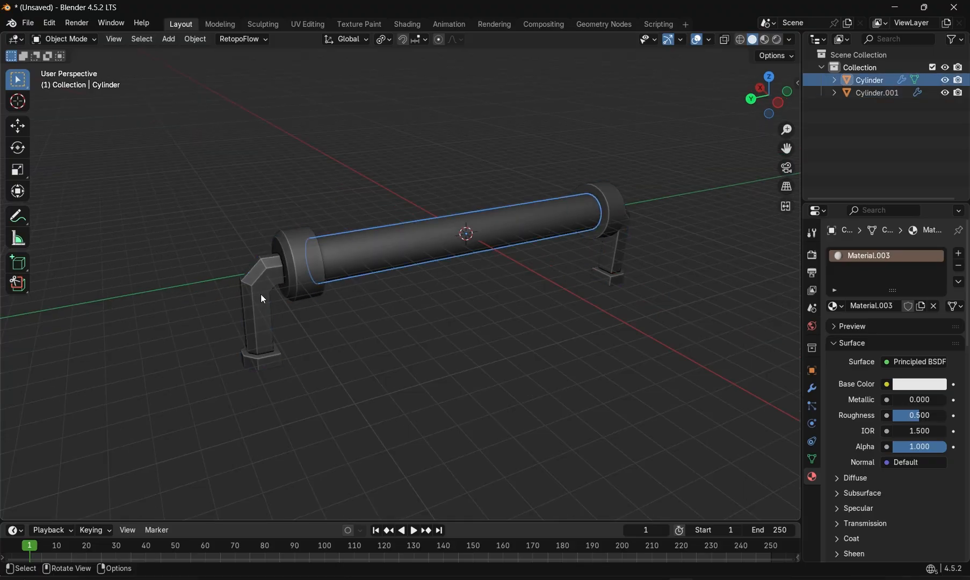
pyautogui.click(261, 294)
pyautogui.moveTo(338, 347); pyautogui.dragTo(402, 284, button='middle')
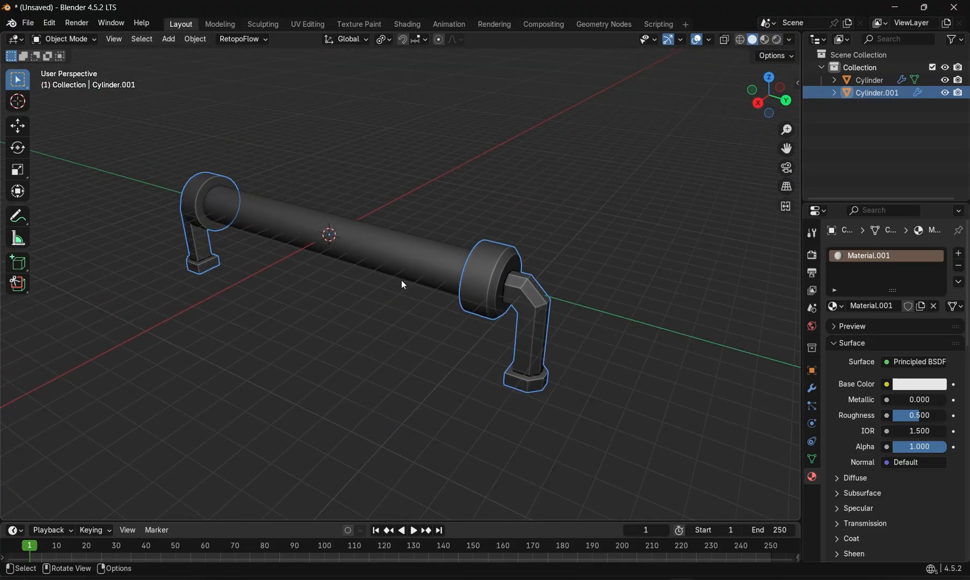
pyautogui.click(403, 281)
pyautogui.moveTo(536, 328); pyautogui.dragTo(396, 293, button='middle')
pyautogui.scroll(1, 397, 297)
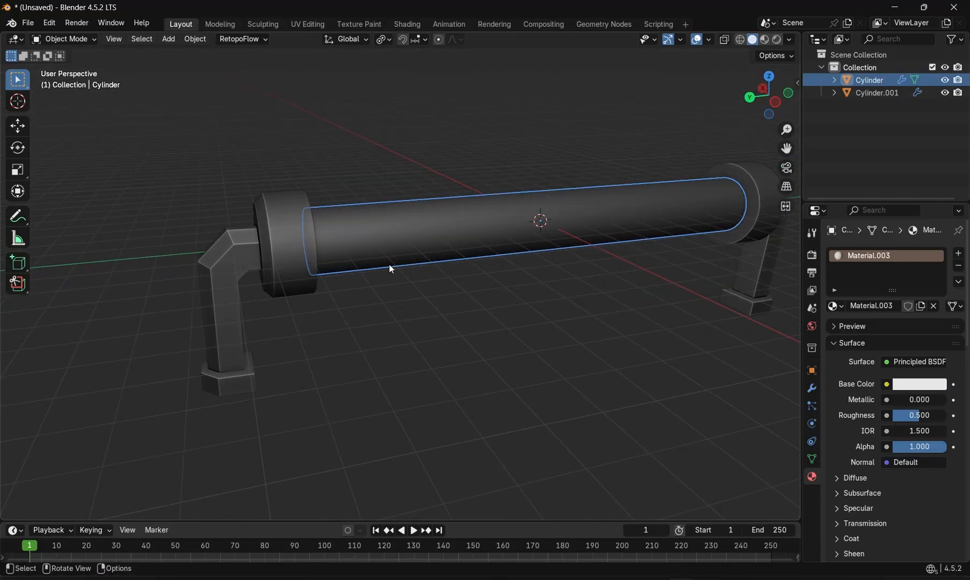
pyautogui.click(312, 294)
pyautogui.moveTo(310, 289); pyautogui.dragTo(432, 334, button='middle')
pyautogui.click(432, 334)
pyautogui.moveTo(352, 302); pyautogui.dragTo(350, 263, button='middle')
pyautogui.click(345, 248)
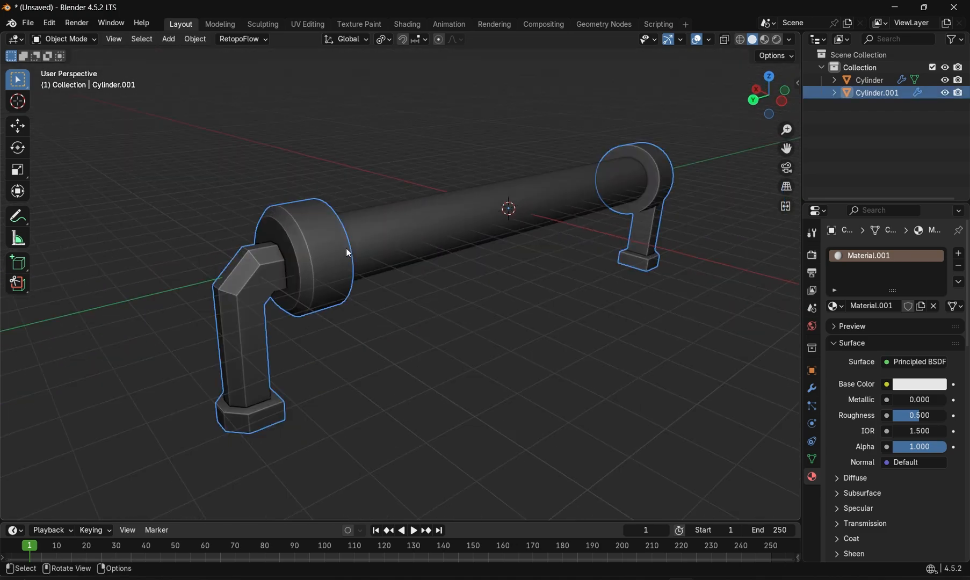
pyautogui.click(417, 242)
pyautogui.moveTo(567, 289); pyautogui.dragTo(330, 317, button='middle')
pyautogui.click(563, 328)
pyautogui.moveTo(264, 330); pyautogui.dragTo(484, 212)
pyautogui.click(241, 288)
pyautogui.moveTo(241, 287); pyautogui.dragTo(522, 223)
pyautogui.click(339, 303)
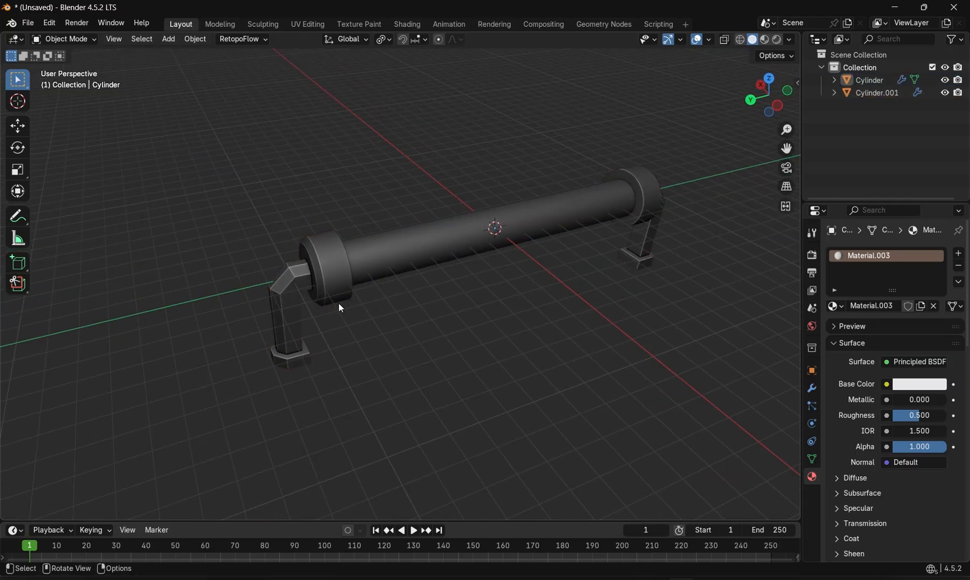
# - Select both pipe objects and export them as FBX
pyautogui.moveTo(322, 300); pyautogui.dragTo(460, 244)
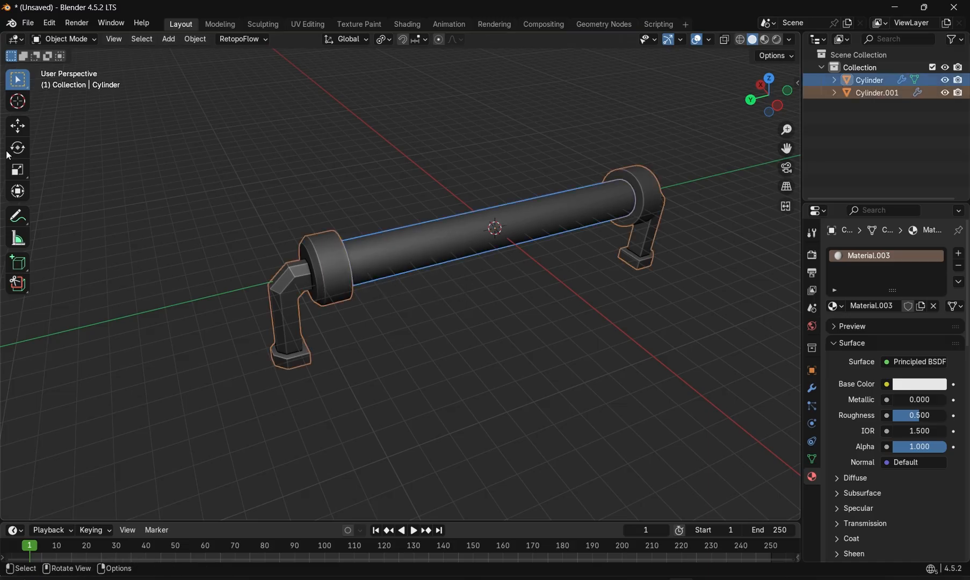
pyautogui.click(28, 23)
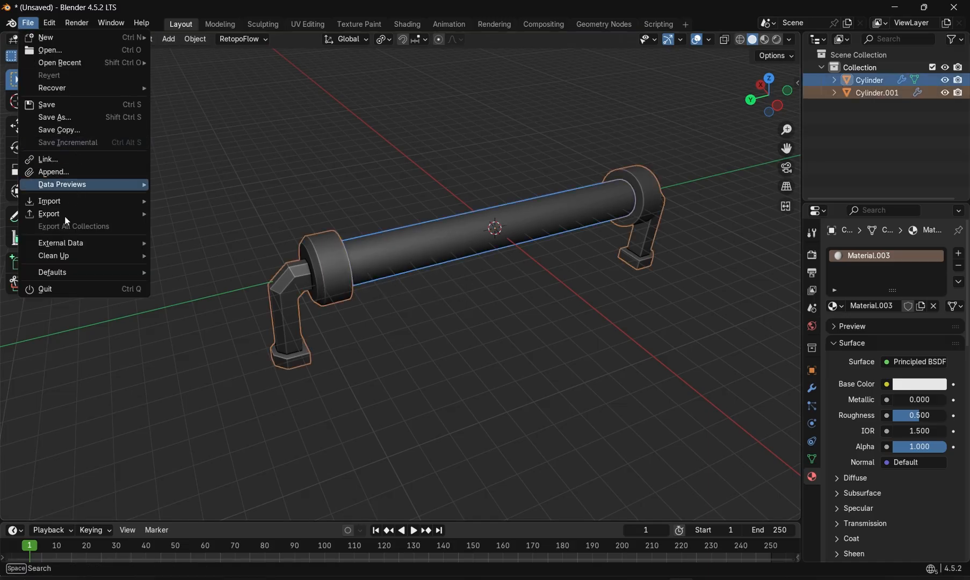
pyautogui.click(222, 327)
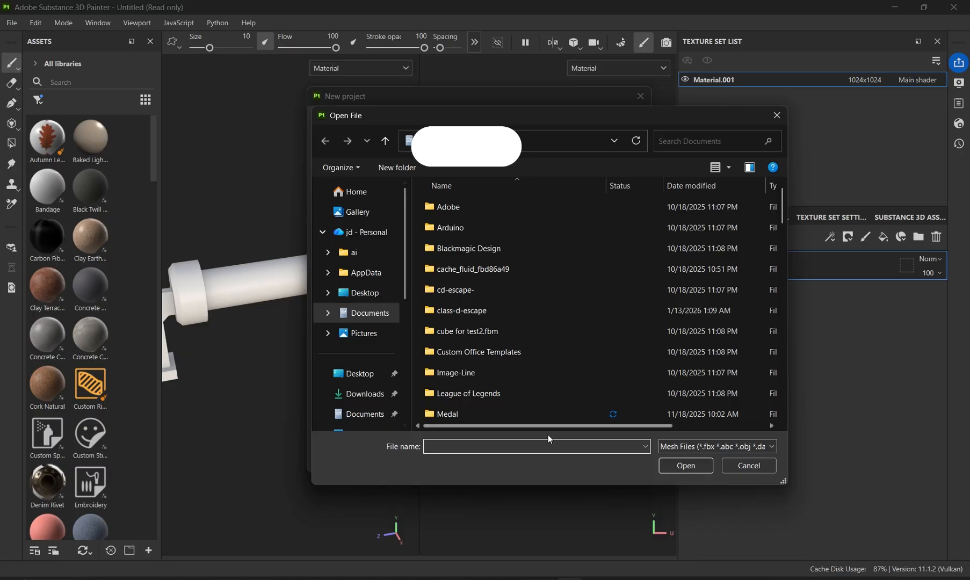
# - In Substance 3D Painter, create a new project from the exported Long light pillar [EA] .fbx mesh
pyautogui.click(540, 446)
pyautogui.write('C:\\users\\small\\OneDrive\\Documents\\Long light pillar [EA] .fbx')
pyautogui.click(686, 465)
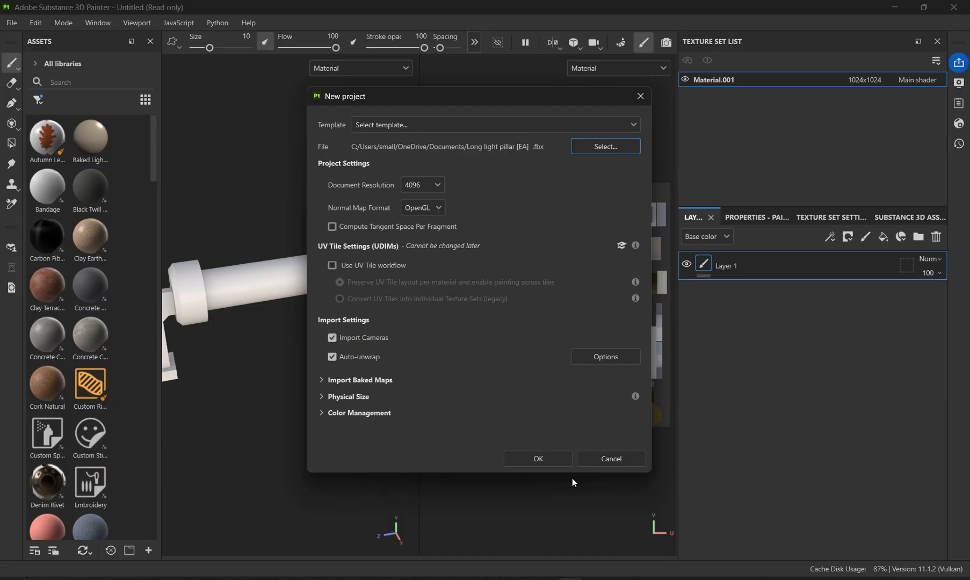
pyautogui.click(535, 457)
# - Open baking mode and set both texture sets' resolution to 1024x1024
pyautogui.click(409, 308)
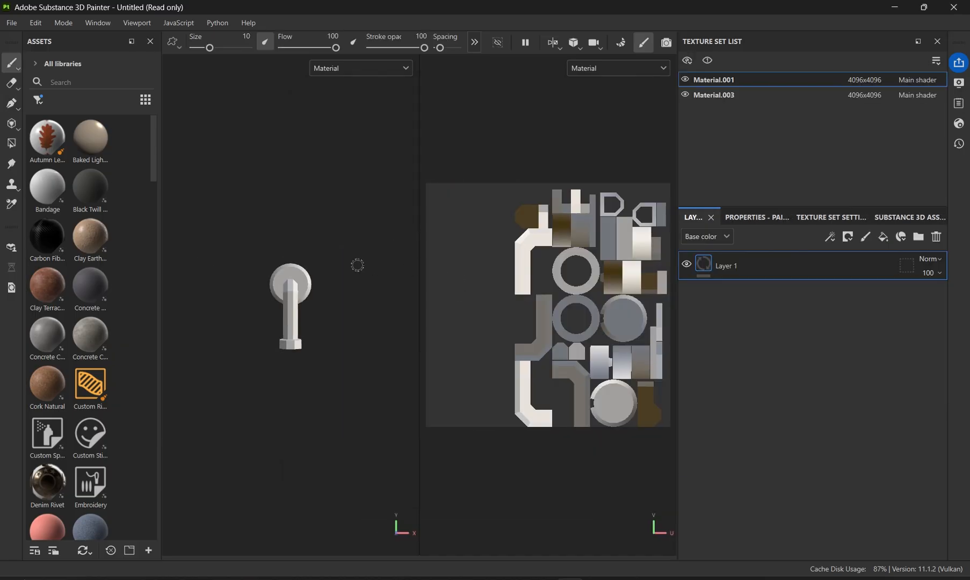
pyautogui.keyDown('alt'); pyautogui.moveTo(360, 238); pyautogui.dragTo(316, 280); pyautogui.keyUp('alt')
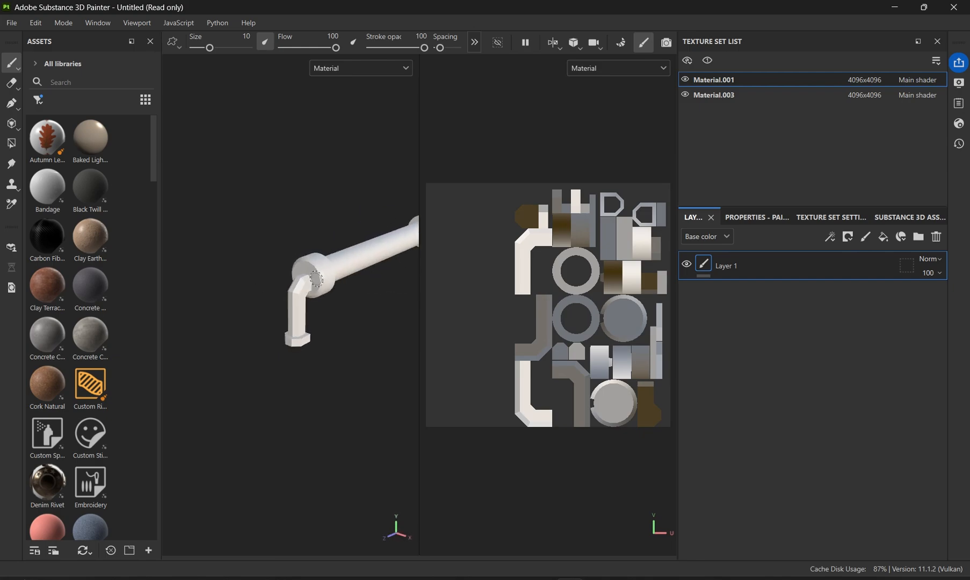
pyautogui.keyDown('alt'); pyautogui.moveTo(316, 279); pyautogui.dragTo(219, 279, button='middle'); pyautogui.keyUp('alt')
pyautogui.click(620, 46)
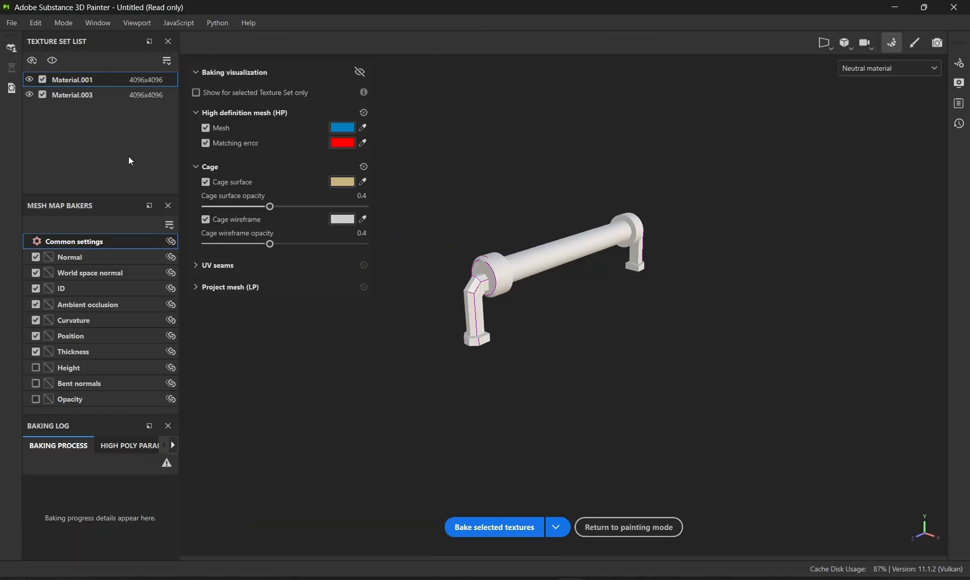
pyautogui.click(150, 80)
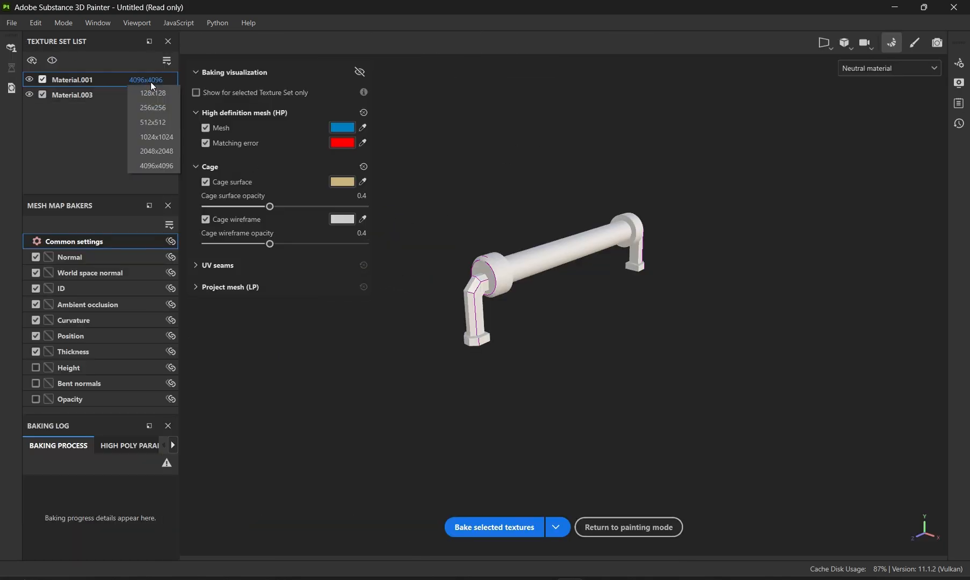
pyautogui.click(161, 138)
pyautogui.click(146, 95)
pyautogui.click(166, 158)
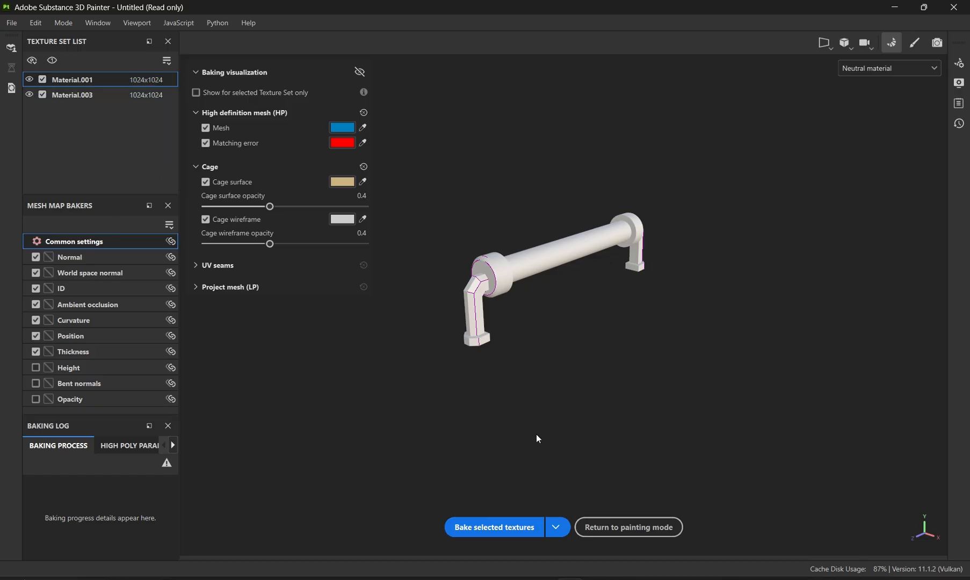
# - Bake the mesh maps for the selected texture sets
pyautogui.scroll(5, 567, 307)
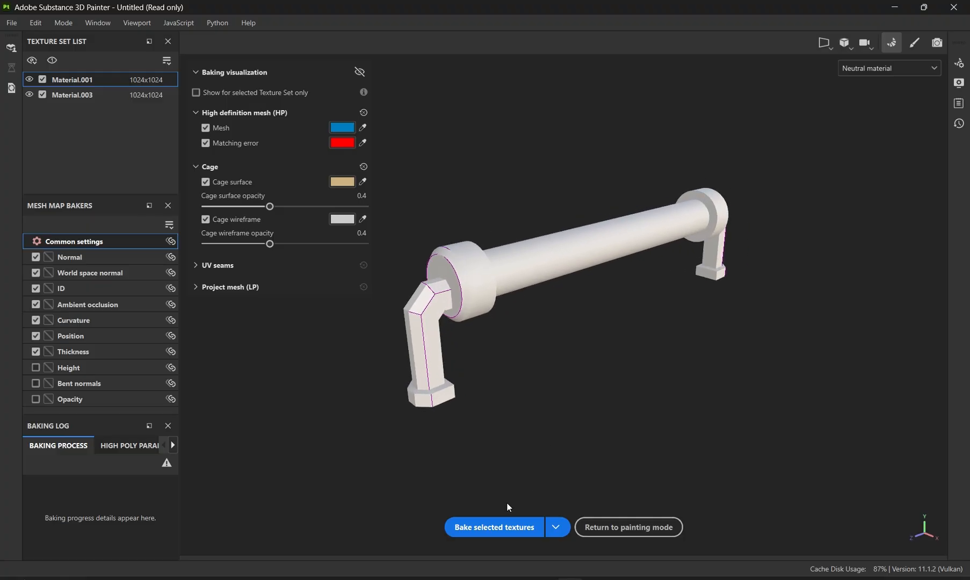
pyautogui.click(507, 525)
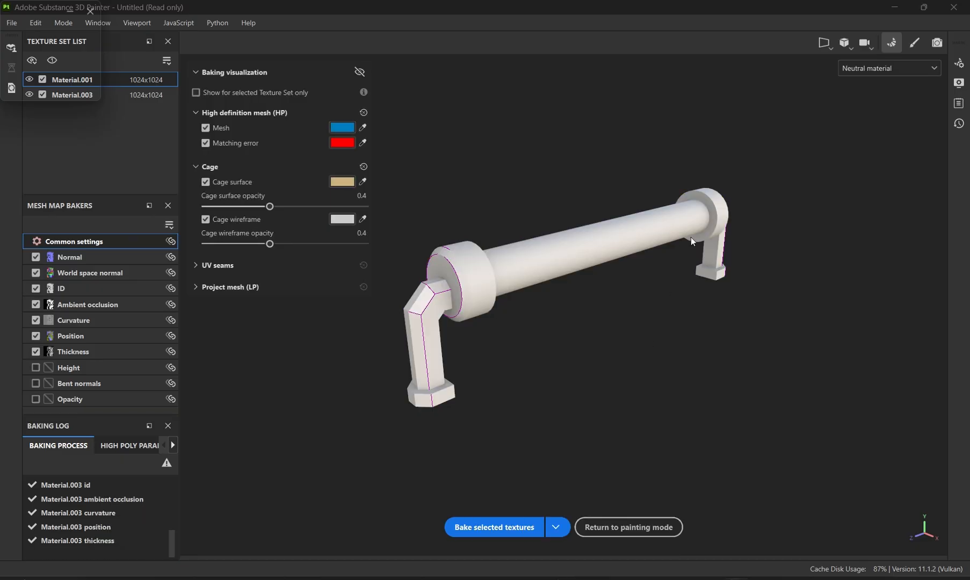
# - Preview the baked Normal, World space normal, ID and Curvature maps on the model
pyautogui.click(887, 73)
pyautogui.click(860, 123)
pyautogui.click(875, 69)
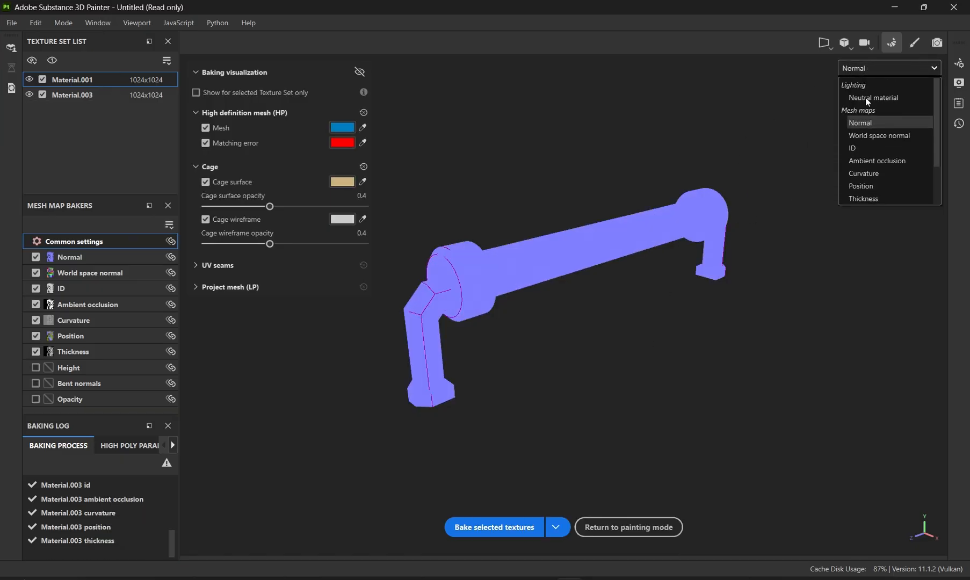
pyautogui.click(875, 135)
pyautogui.click(873, 69)
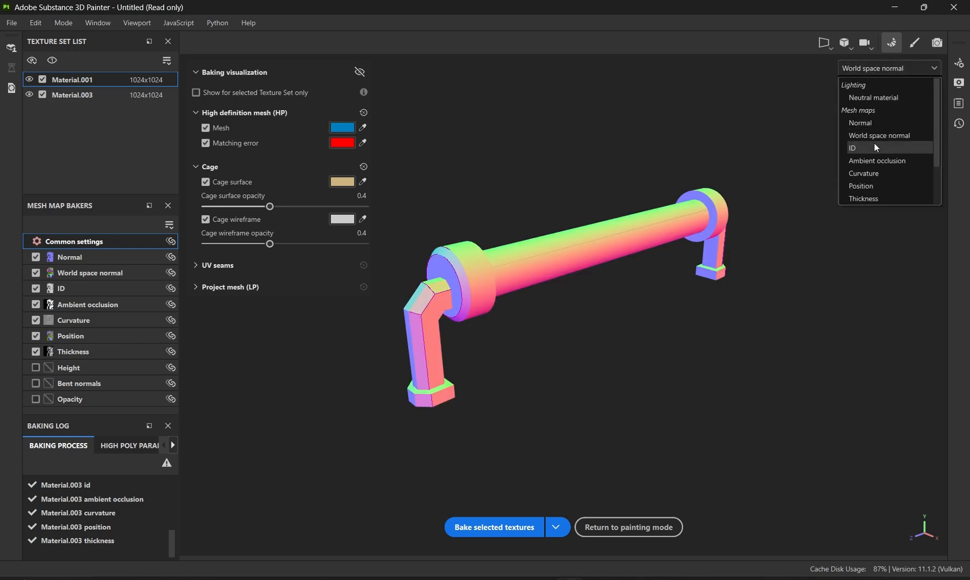
pyautogui.click(873, 148)
pyautogui.click(875, 67)
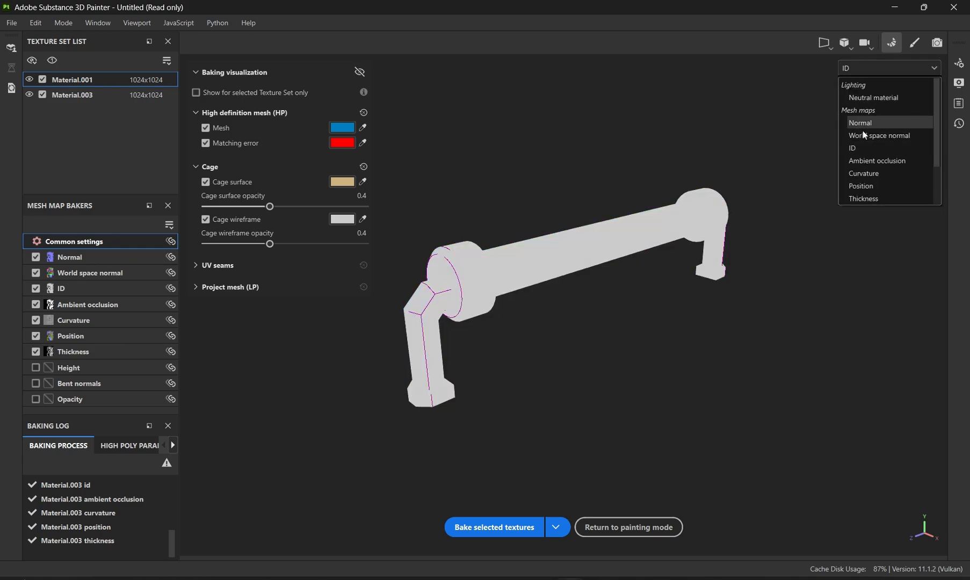
pyautogui.click(864, 173)
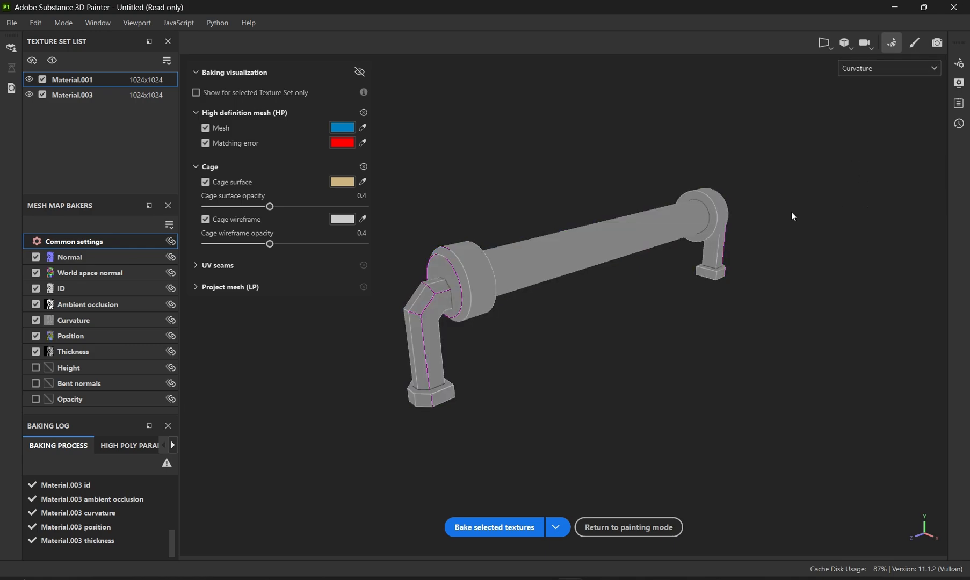
# - Return to painting mode and frame the model in the viewport
pyautogui.click(914, 43)
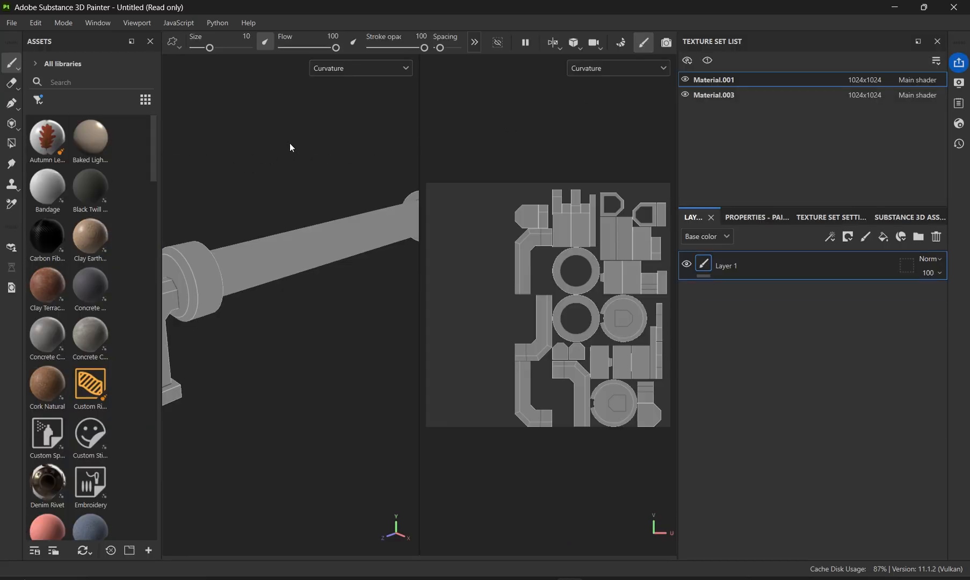
pyautogui.press('f')
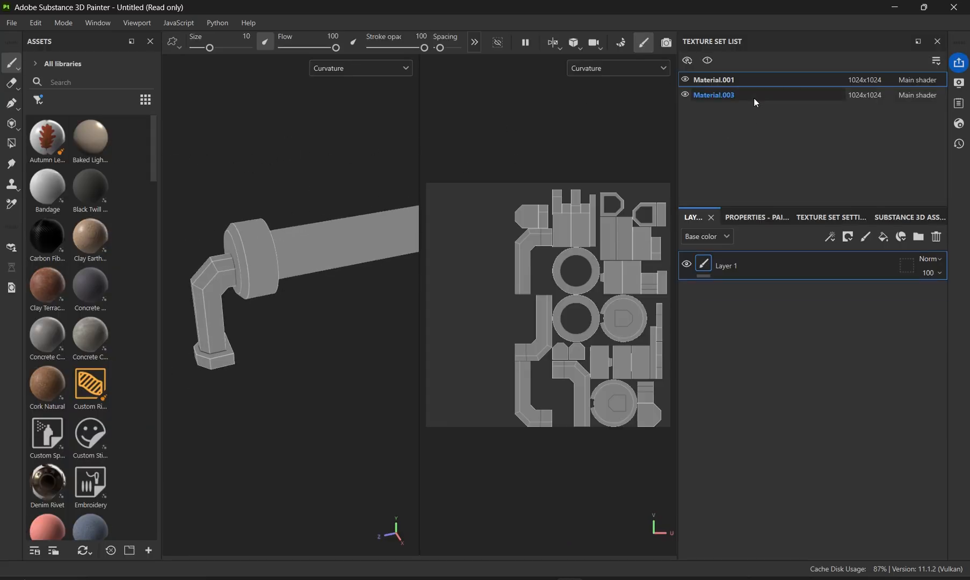
# - Rename the first texture set, Material.001, to Metal
pyautogui.click(754, 97)
pyautogui.click(742, 81)
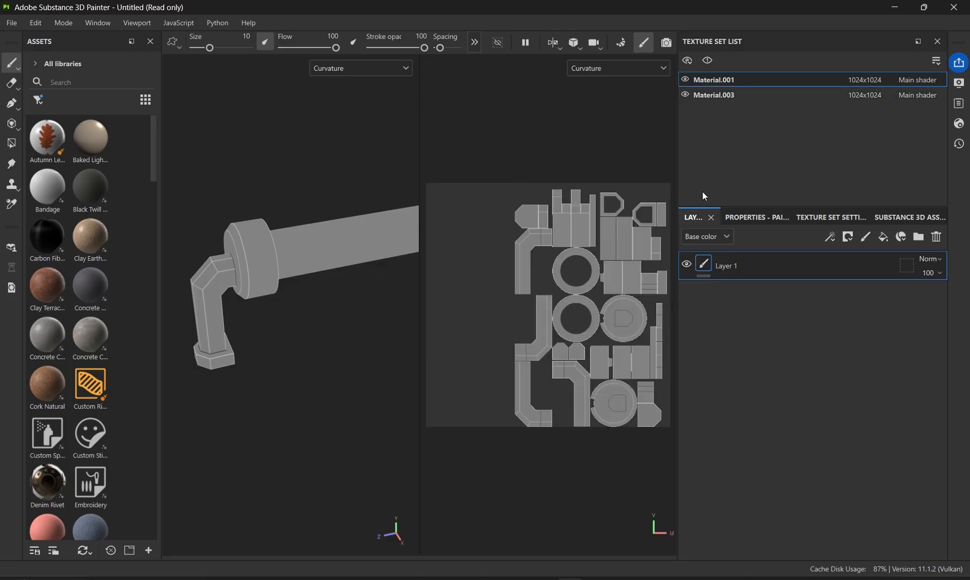
pyautogui.click(745, 97)
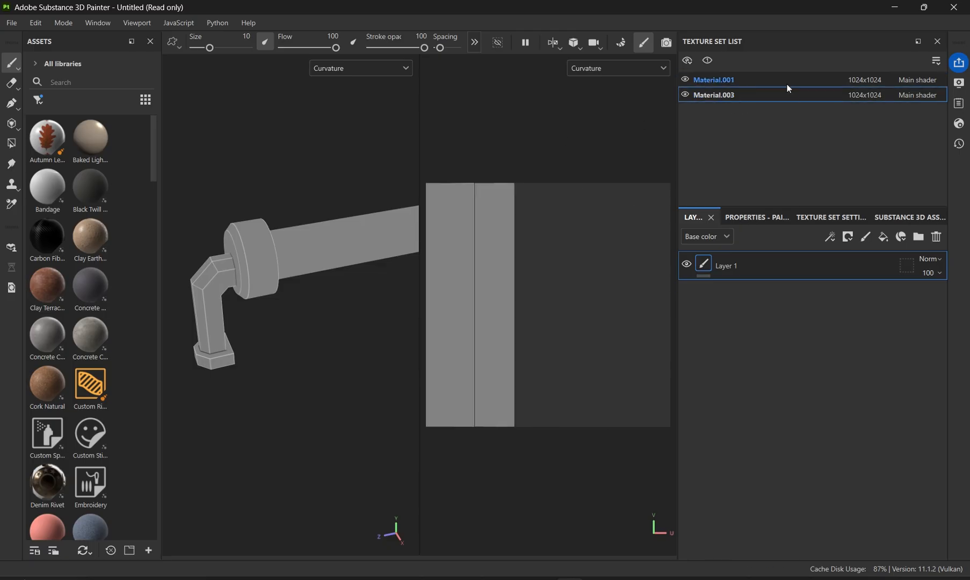
pyautogui.doubleClick(815, 83)
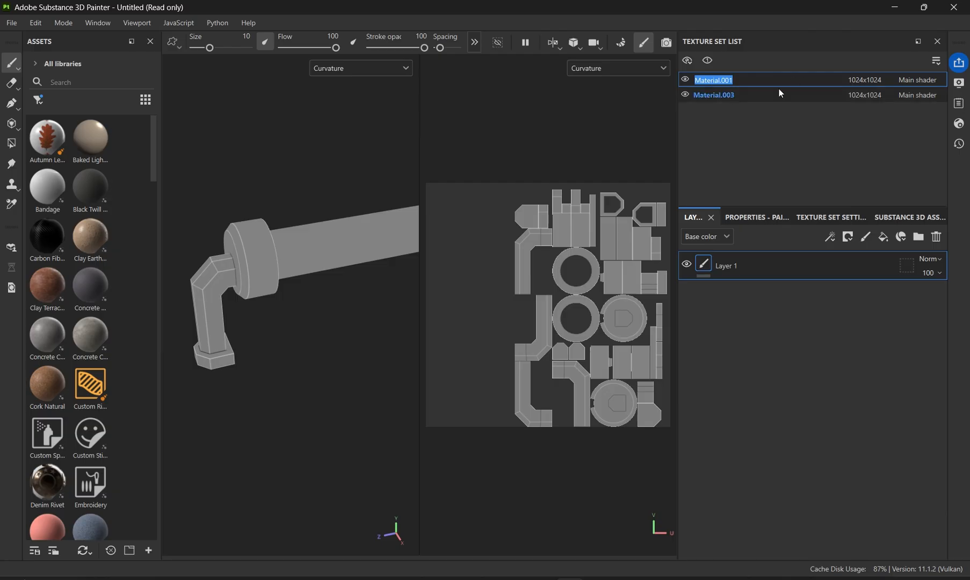
pyautogui.press('BackSpace')
pyautogui.write('Metal')
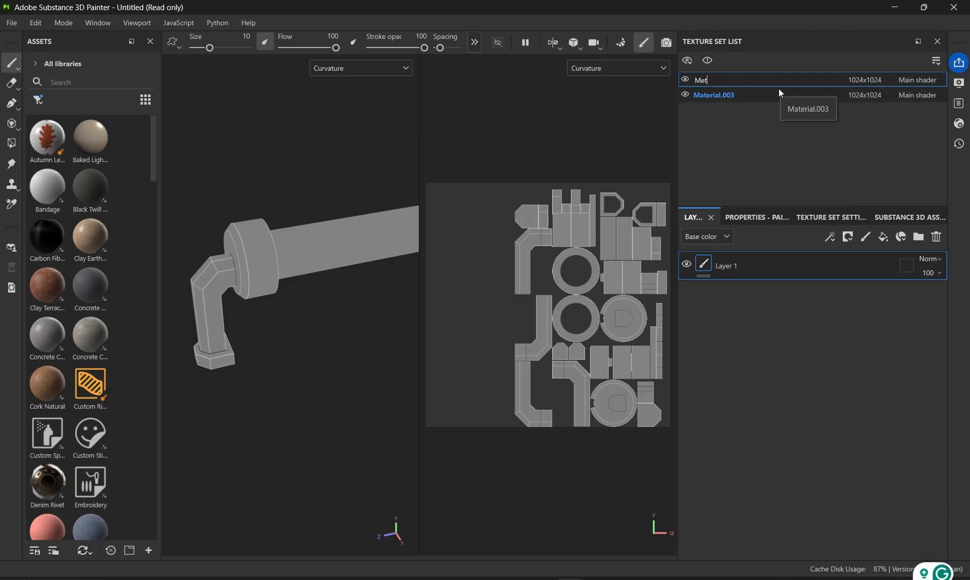
pyautogui.press('Return')
pyautogui.doubleClick(763, 81)
pyautogui.press('BackSpace')
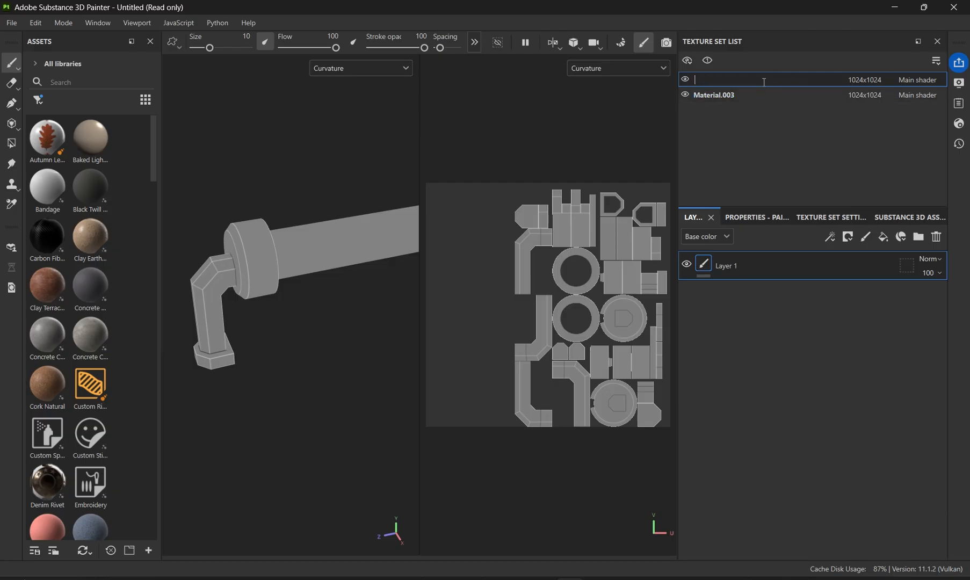
pyautogui.write('Metal')
pyautogui.press('Return')
# - Rename the second texture set to Light
pyautogui.doubleClick(755, 95)
pyautogui.press('BackSpace')
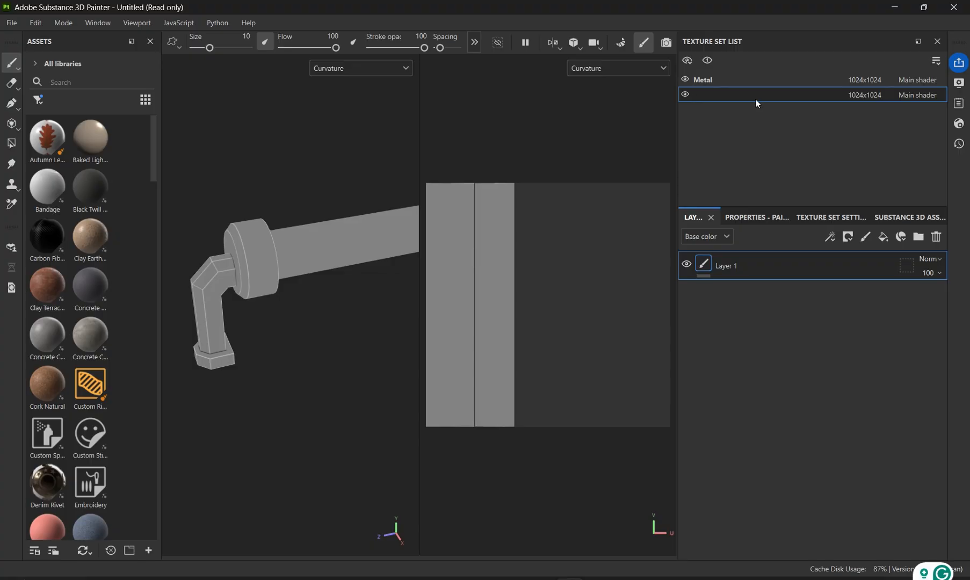
pyautogui.write('Light')
pyautogui.press('Return')
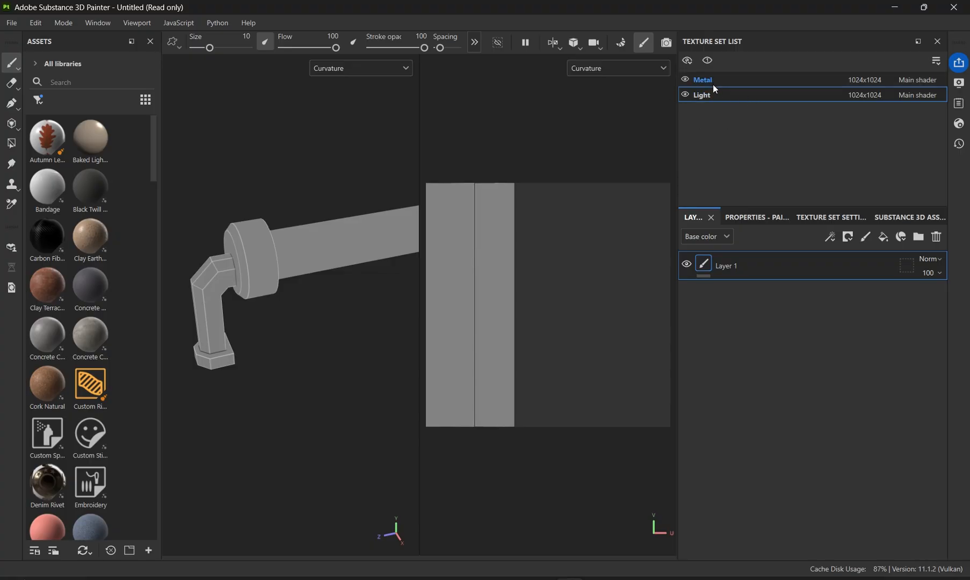
# - Switch the viewport display channel to Normal and then back to Material
pyautogui.scroll(2, 259, 213)
pyautogui.scroll(3, 259, 212)
pyautogui.keyDown('alt'); pyautogui.moveTo(259, 213); pyautogui.dragTo(313, 174, button='middle'); pyautogui.keyUp('alt')
pyautogui.scroll(-3, 224, 179)
pyautogui.scroll(-2, 272, 172)
pyautogui.scroll(-1, 277, 170)
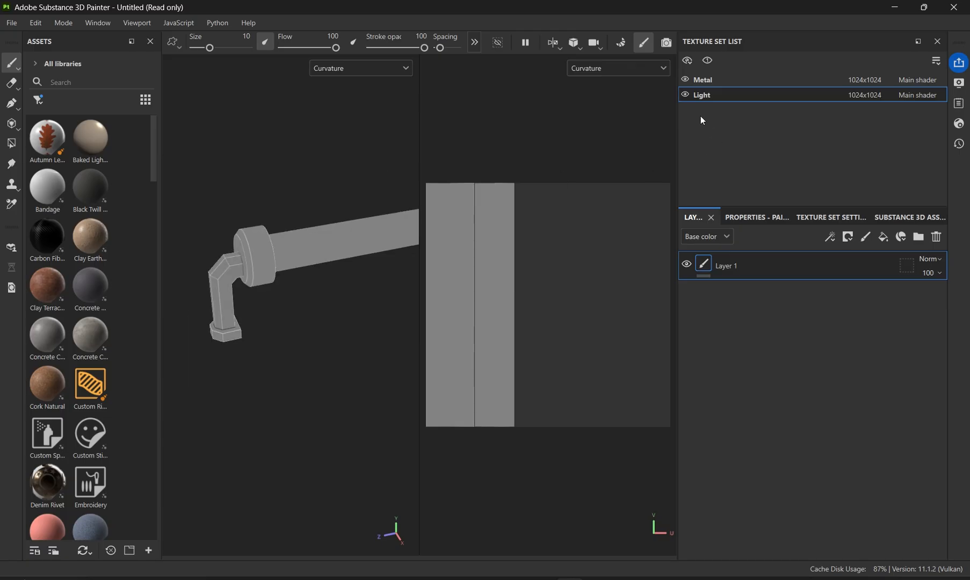
pyautogui.click(398, 69)
pyautogui.click(340, 95)
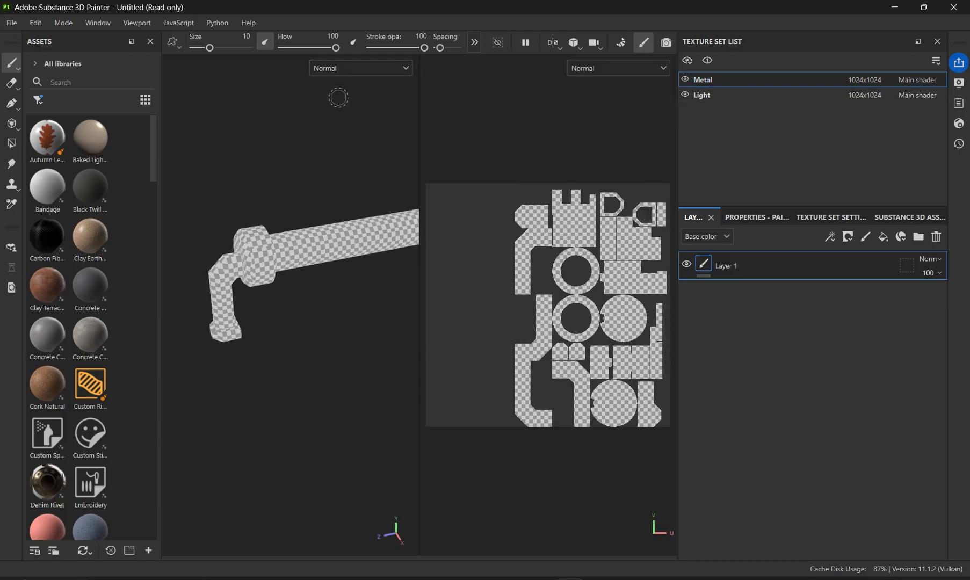
pyautogui.click(358, 67)
pyautogui.click(333, 97)
pyautogui.scroll(2, 245, 160)
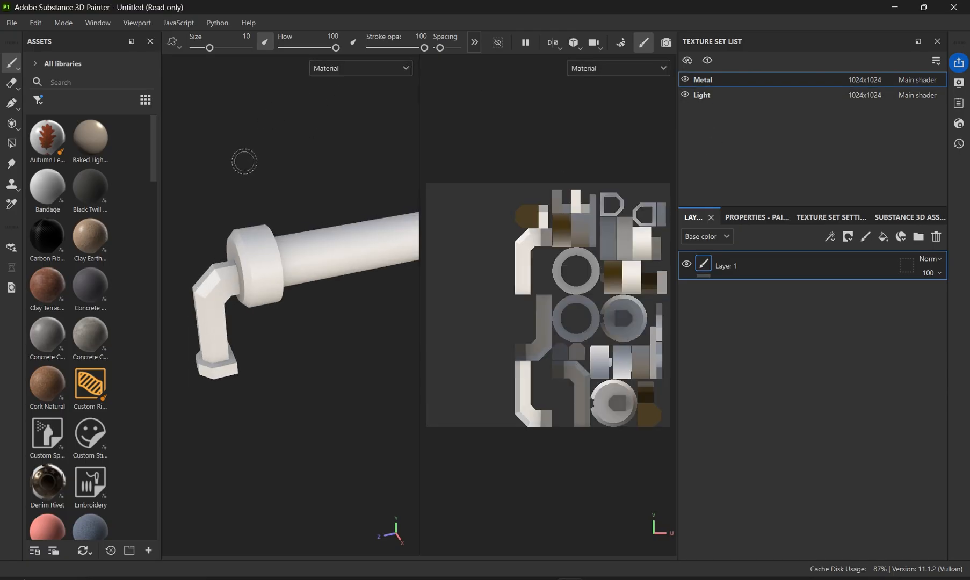
# - Filter the assets to smart materials and search them for metal
pyautogui.click(38, 100)
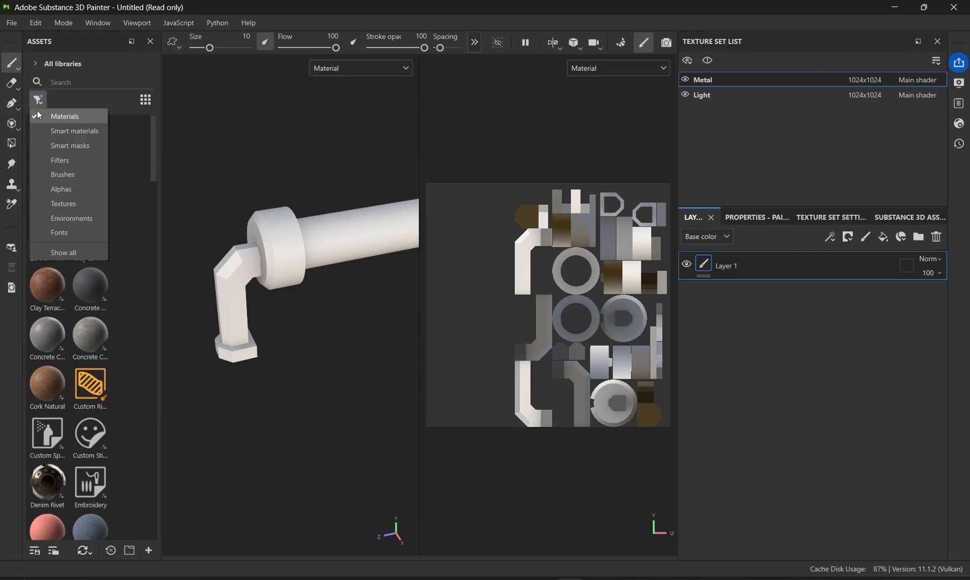
pyautogui.click(71, 131)
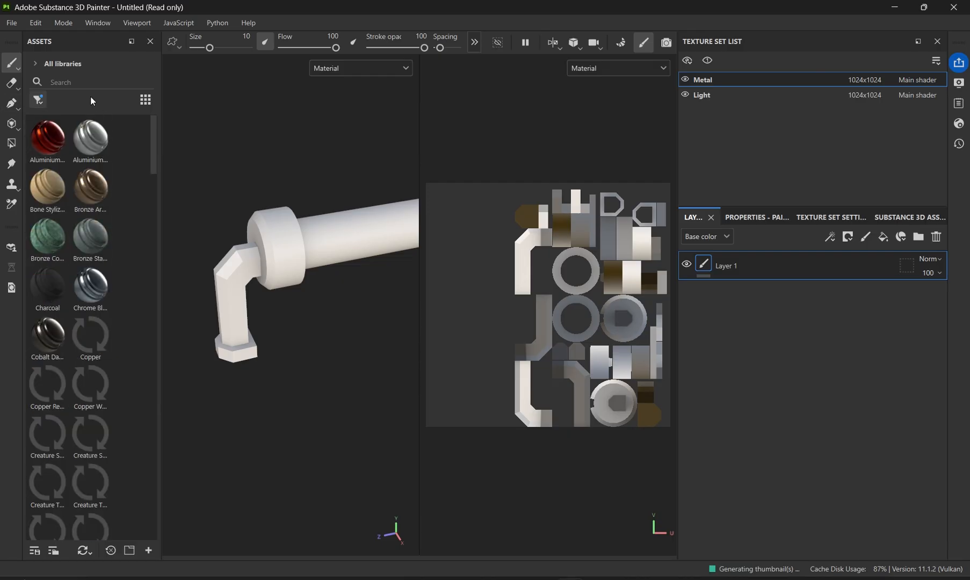
pyautogui.write('metal')
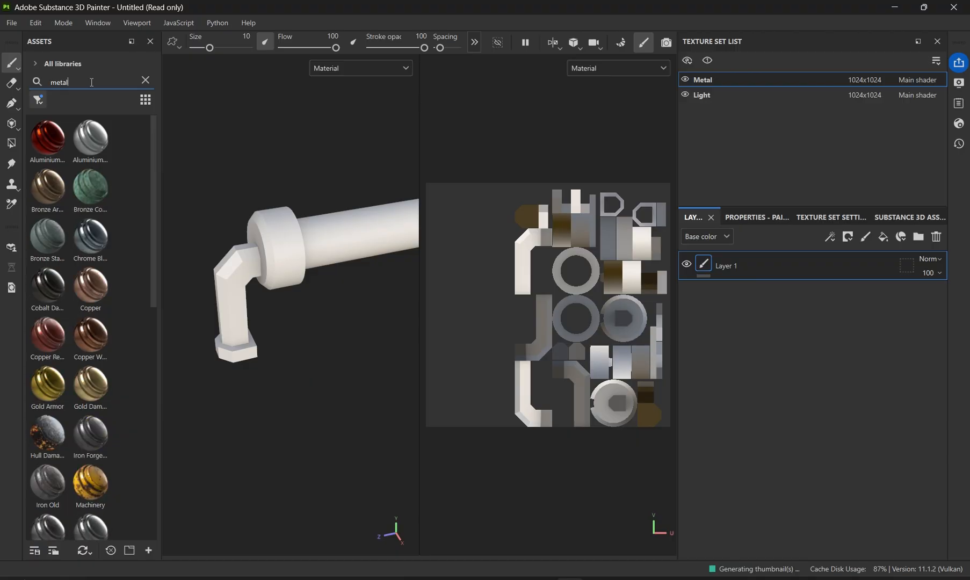
# - Apply the Steel Painted Rough Damaged smart material to the Metal texture set of the pipe model
pyautogui.scroll(-15, 95, 310)
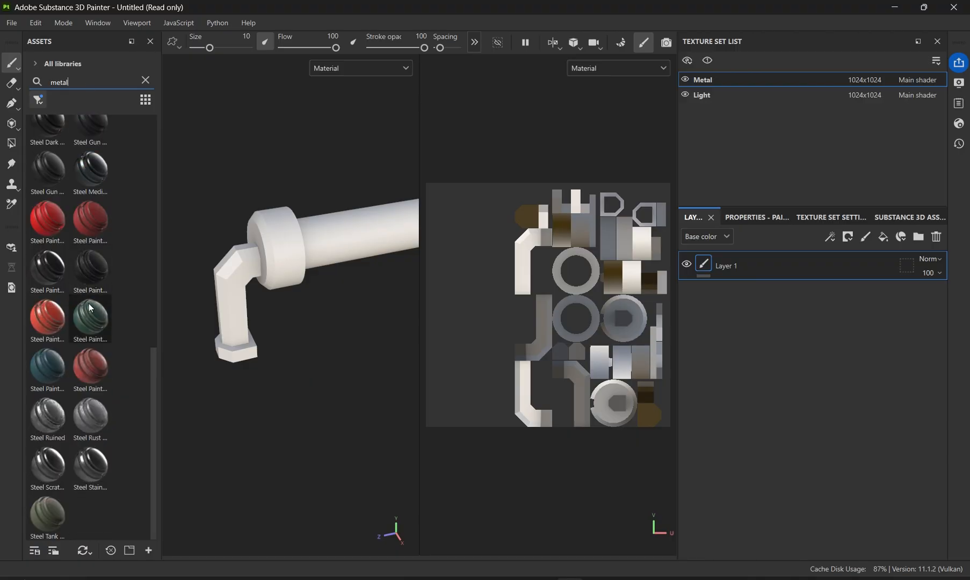
pyautogui.moveTo(89, 285)
pyautogui.mouseDown()
pyautogui.moveTo(172, 276)
pyautogui.moveTo(225, 285)
pyautogui.moveTo(228, 296)
pyautogui.mouseUp()
pyautogui.scroll(5, 302, 323)
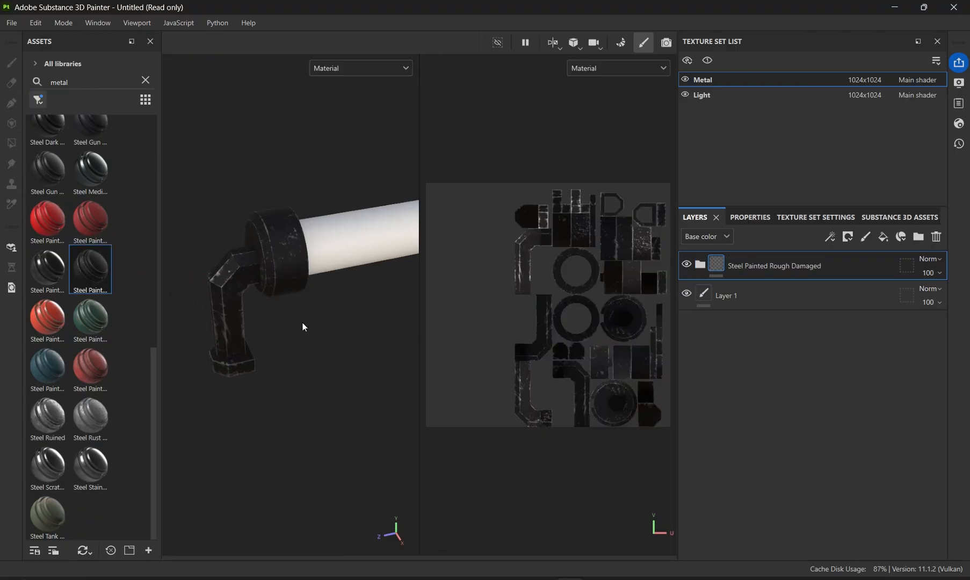
pyautogui.keyDown('alt'); pyautogui.moveTo(346, 338); pyautogui.dragTo(352, 298); pyautogui.keyUp('alt')
pyautogui.keyDown('alt'); pyautogui.moveTo(383, 284); pyautogui.dragTo(312, 253, button='middle'); pyautogui.keyUp('alt')
pyautogui.scroll(-4, 308, 243)
pyautogui.keyDown('alt'); pyautogui.moveTo(345, 250); pyautogui.dragTo(279, 253); pyautogui.keyUp('alt')
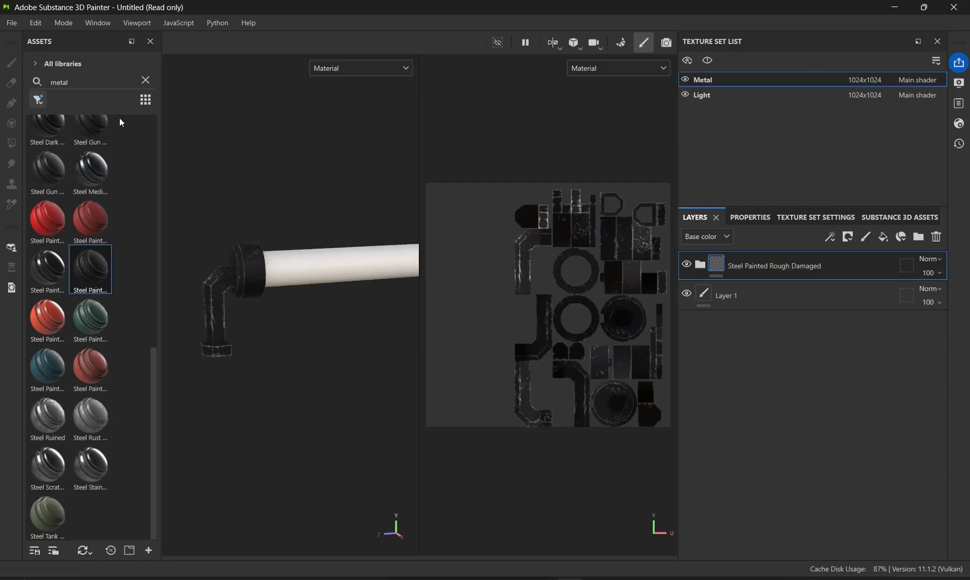
# - Open the texture export settings and choose the Roblox (SurfaceAppearance) output template
pyautogui.click(11, 23)
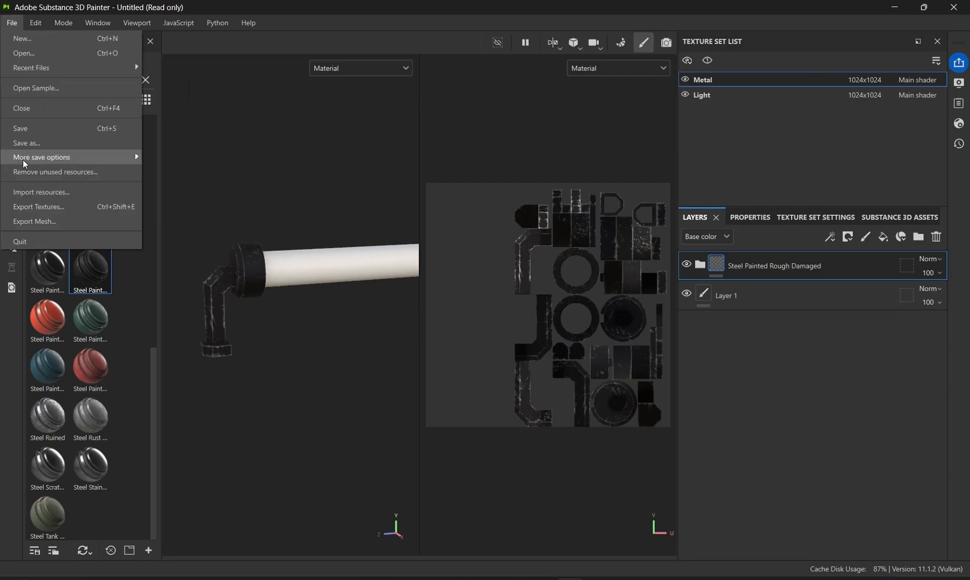
pyautogui.moveTo(22, 161)
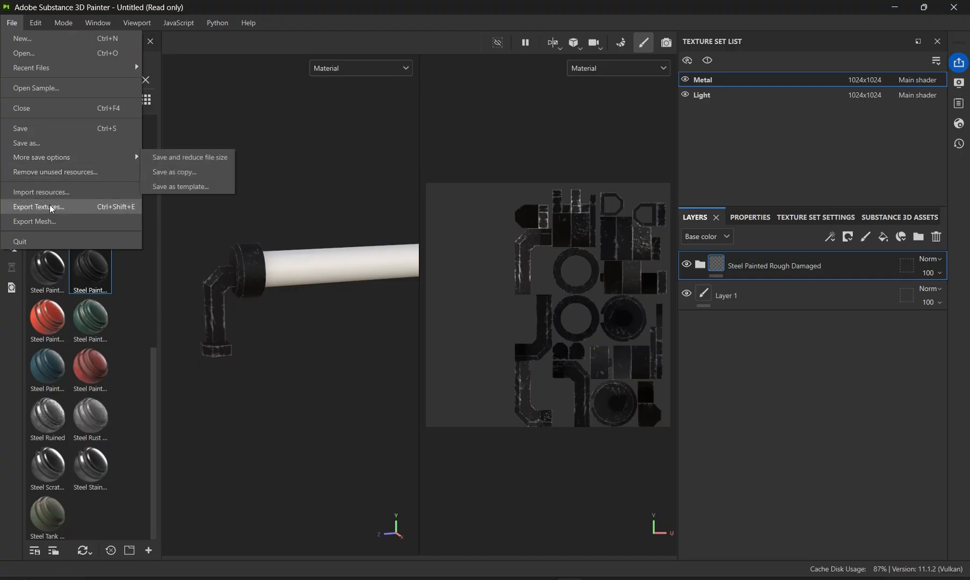
pyautogui.press('Escape')
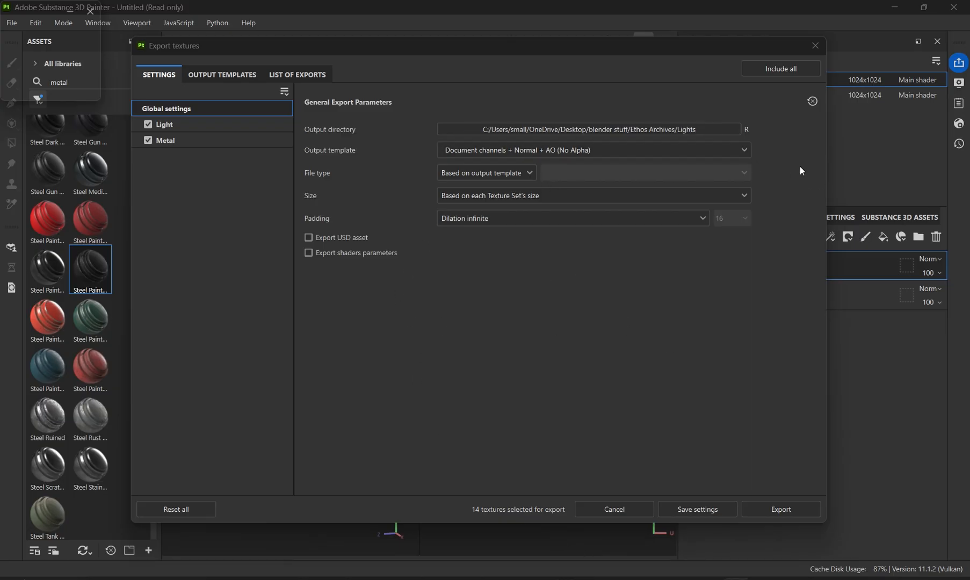
pyautogui.click(477, 146)
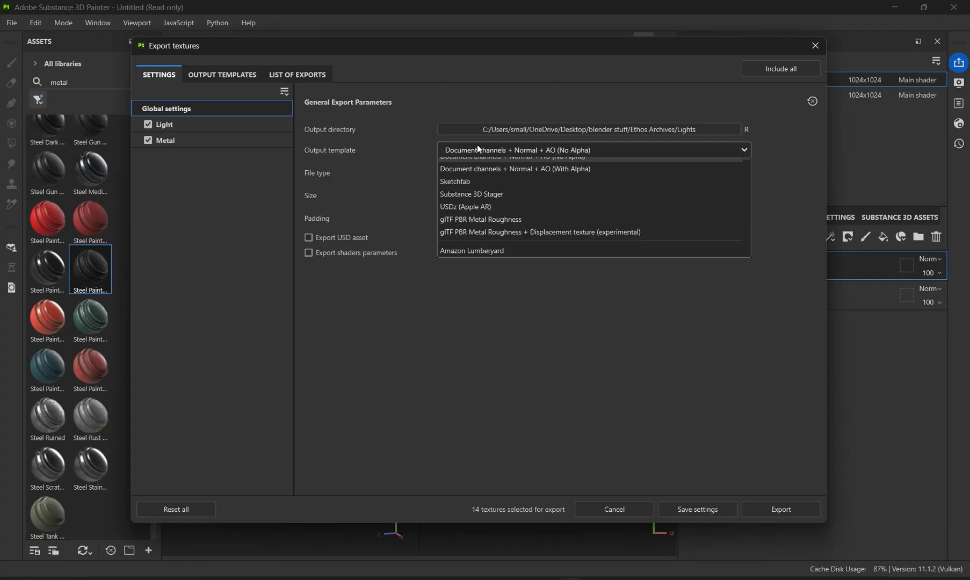
pyautogui.scroll(-10, 524, 194)
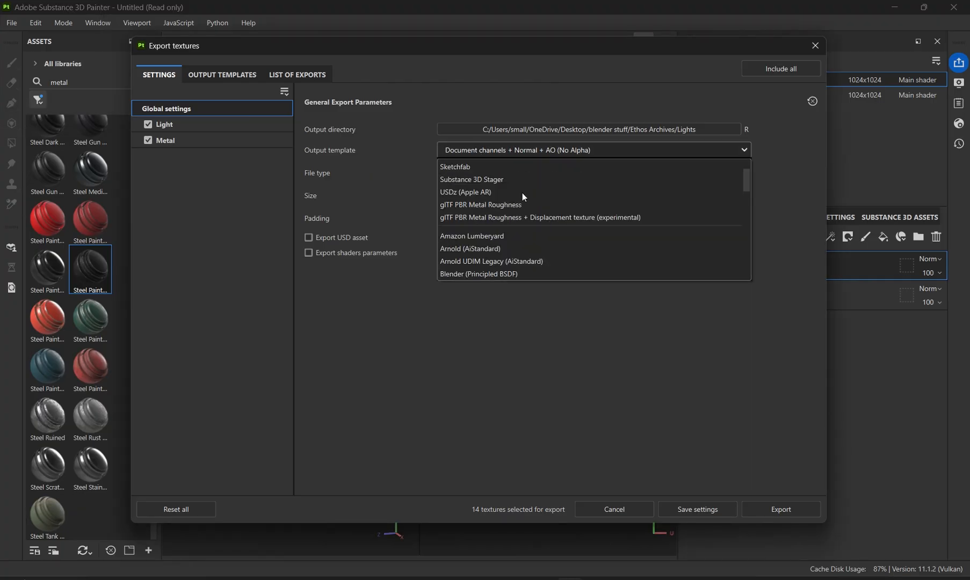
pyautogui.scroll(-3, 522, 193)
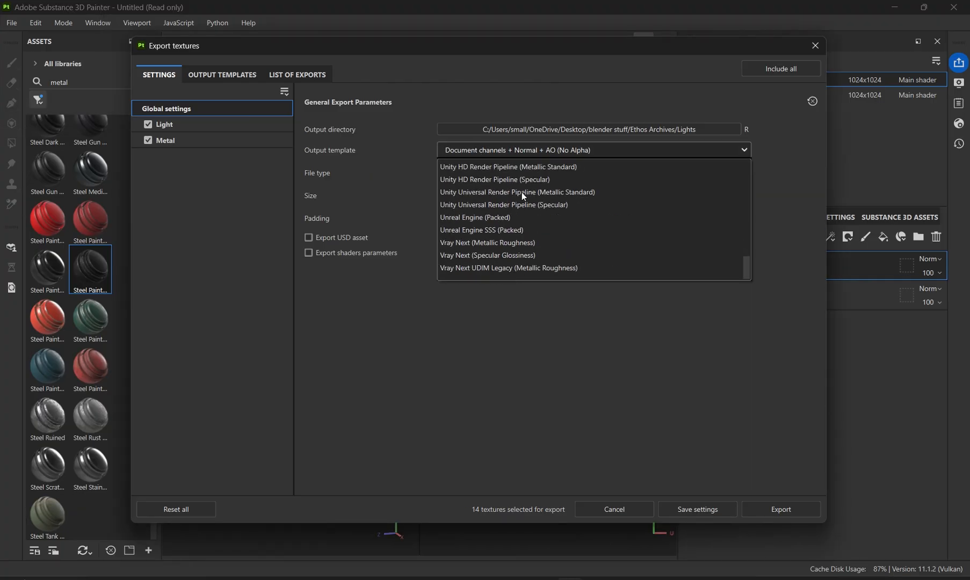
pyautogui.scroll(4, 522, 192)
pyautogui.scroll(-3, 553, 262)
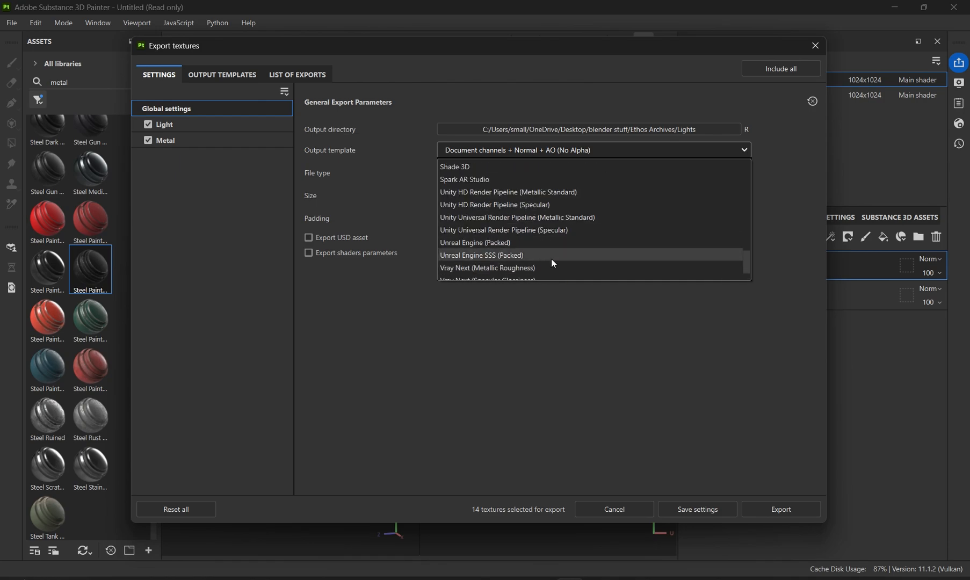
pyautogui.scroll(-1, 520, 242)
pyautogui.scroll(3, 521, 242)
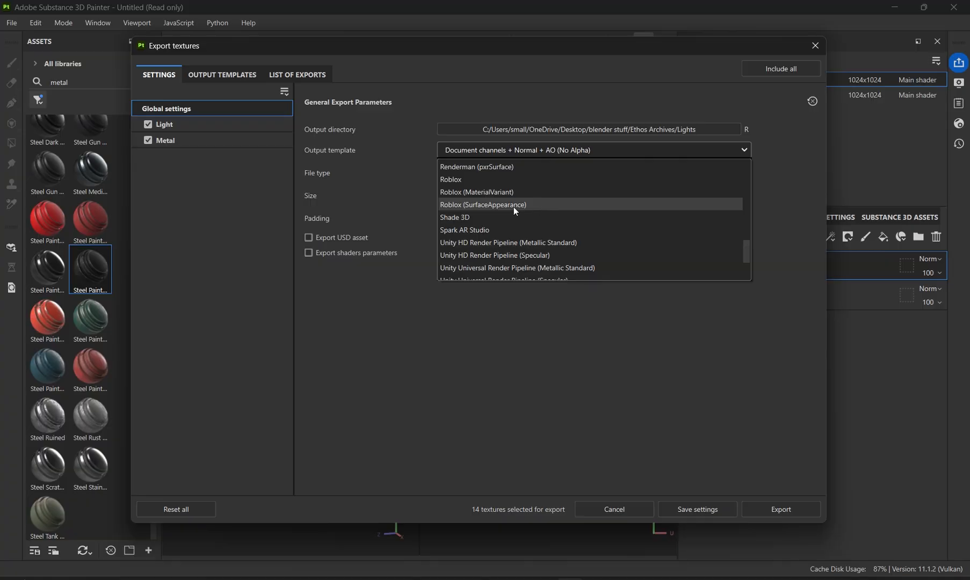
pyautogui.click(503, 205)
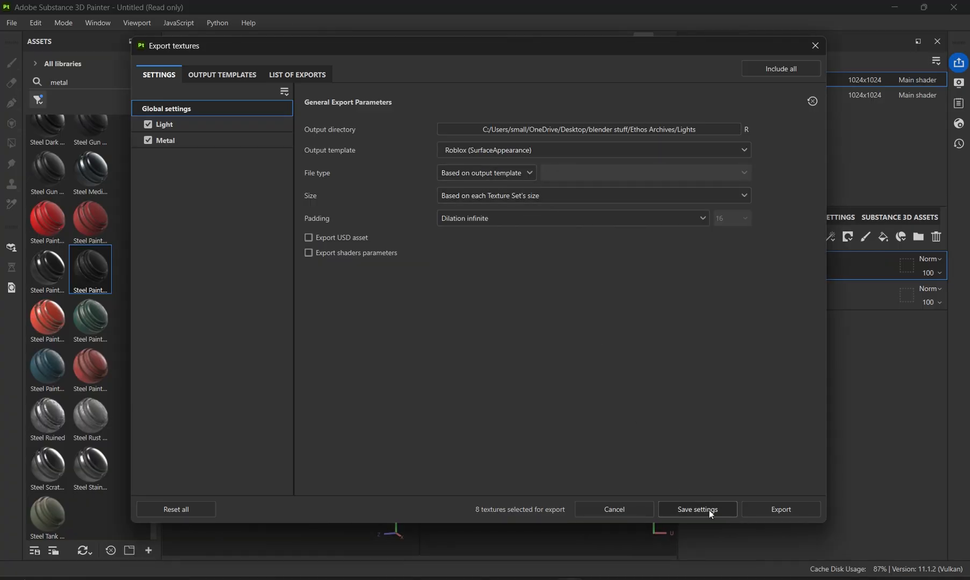
# - Export the textures for the Light and Metal texture sets and close the export dialog
pyautogui.click(762, 509)
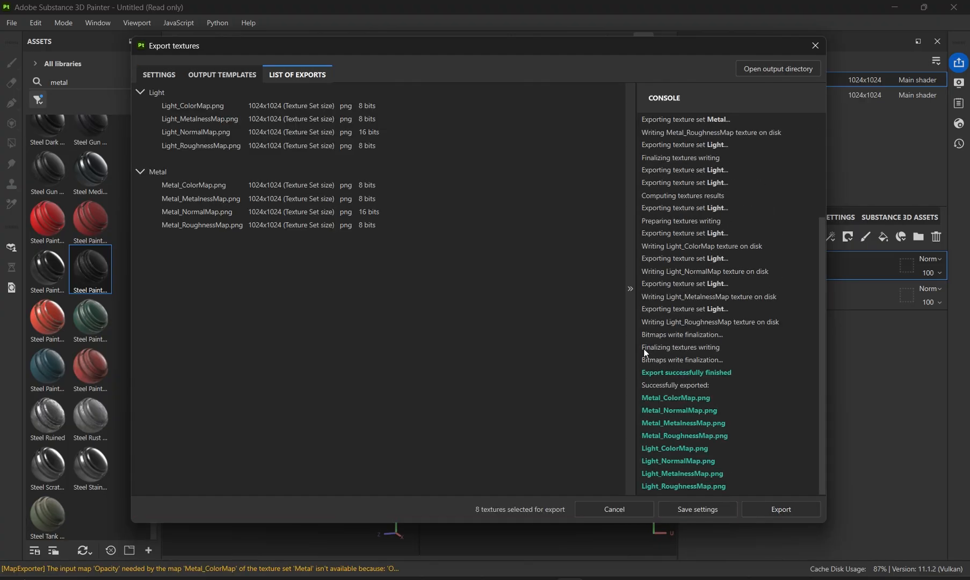
pyautogui.click(814, 46)
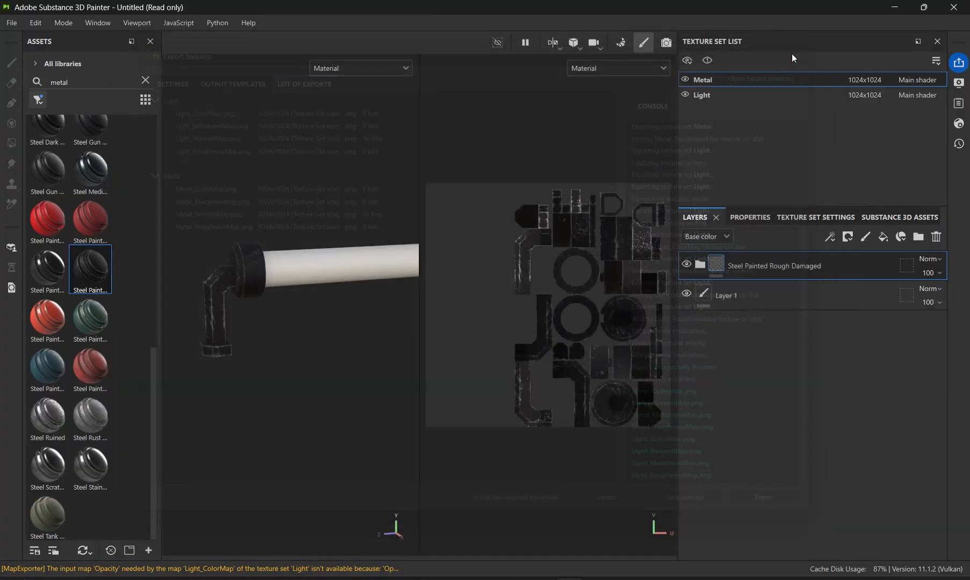
pyautogui.moveTo(290, 289)
pyautogui.keyDown('alt'); pyautogui.mouseDown()
pyautogui.moveTo(343, 310)
pyautogui.moveTo(303, 325)
pyautogui.moveTo(298, 295)
pyautogui.mouseUp(); pyautogui.keyUp('alt')
pyautogui.keyDown('alt'); pyautogui.moveTo(296, 292); pyautogui.dragTo(335, 274, button='middle'); pyautogui.keyUp('alt')
pyautogui.scroll(7, 316, 328)
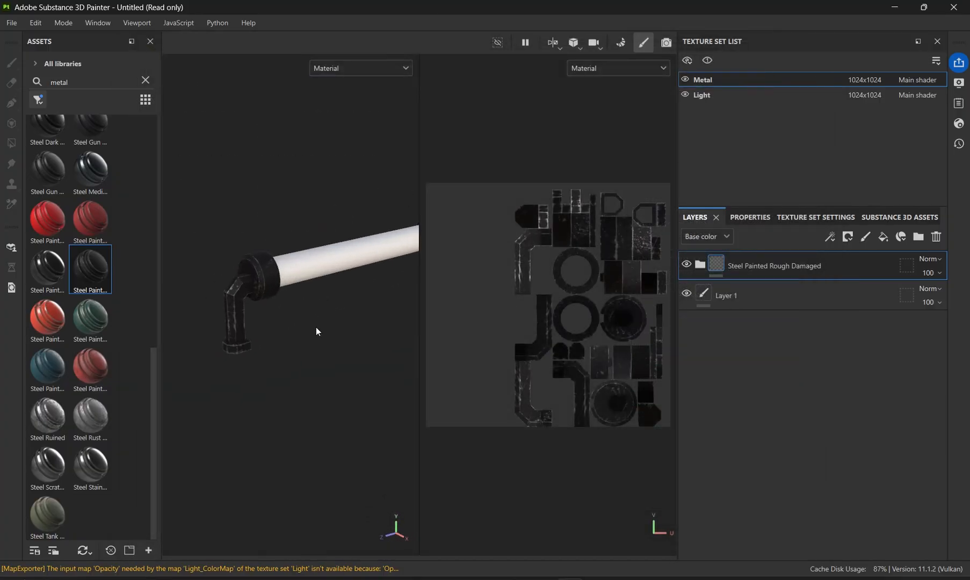
pyautogui.keyDown('alt'); pyautogui.moveTo(338, 371); pyautogui.dragTo(359, 390); pyautogui.keyUp('alt')
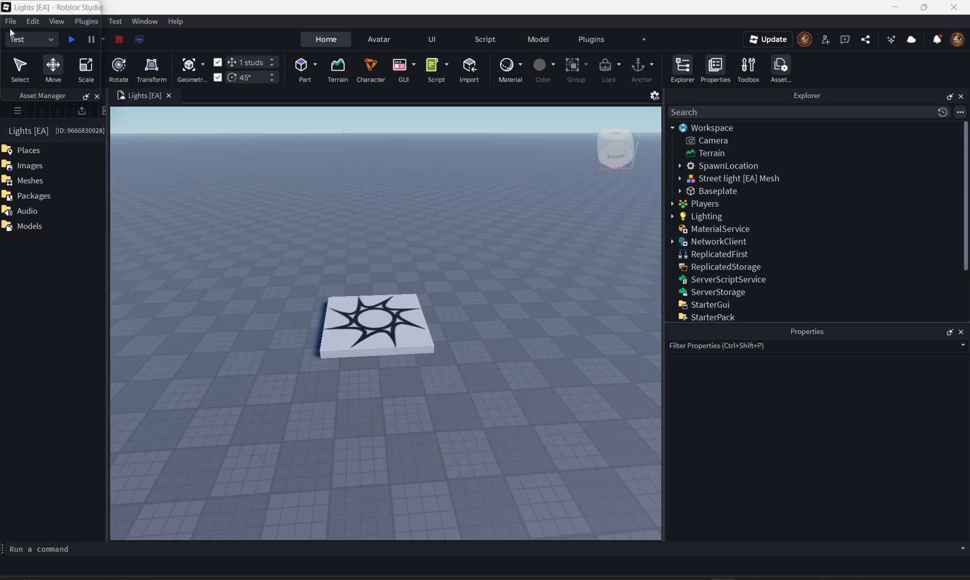
# - Switch to Roblox Studio and import the Long light pillar [EA] FBX model into the workspace
pyautogui.click(469, 67)
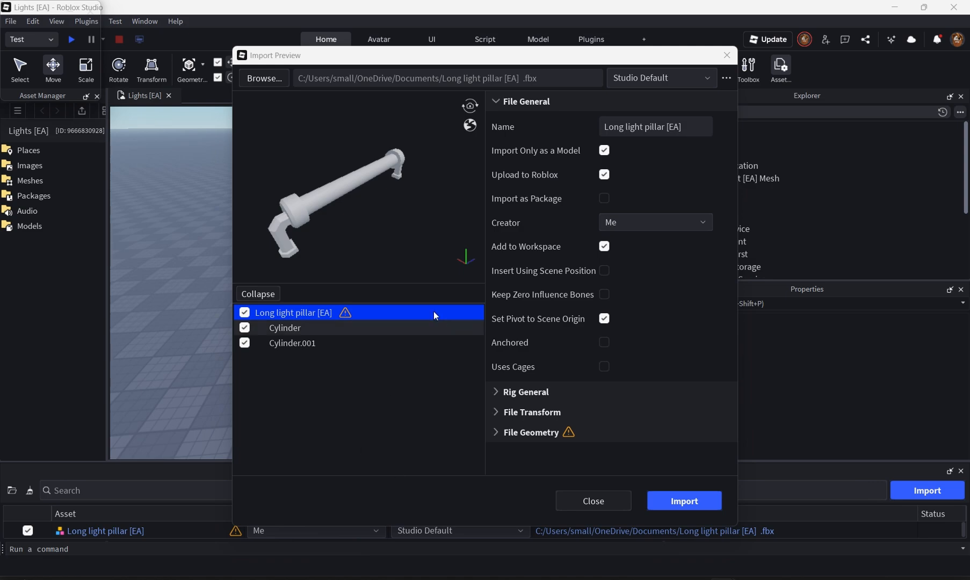
pyautogui.click(693, 506)
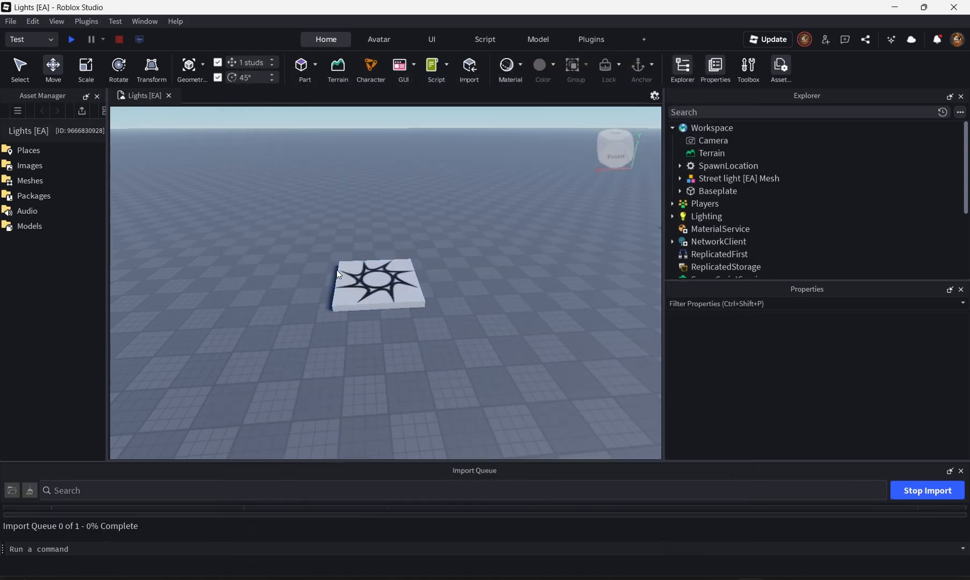
pyautogui.scroll(-5, 337, 270)
pyautogui.moveTo(359, 238); pyautogui.dragTo(428, 258, button='middle')
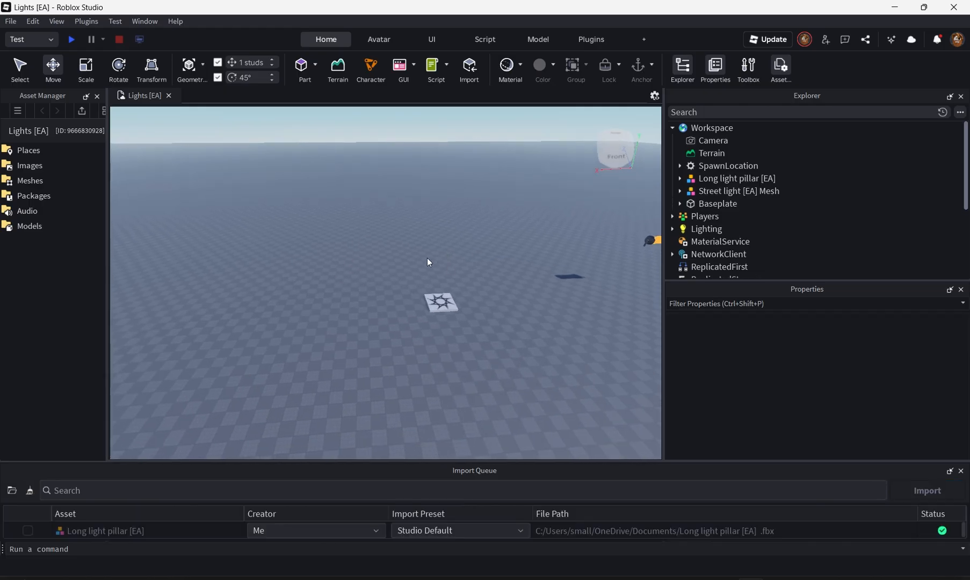
# - Locate the imported light pillar model in the scene
pyautogui.moveTo(459, 203); pyautogui.dragTo(458, 203, button='right')
pyautogui.moveTo(459, 203); pyautogui.dragTo(458, 204)
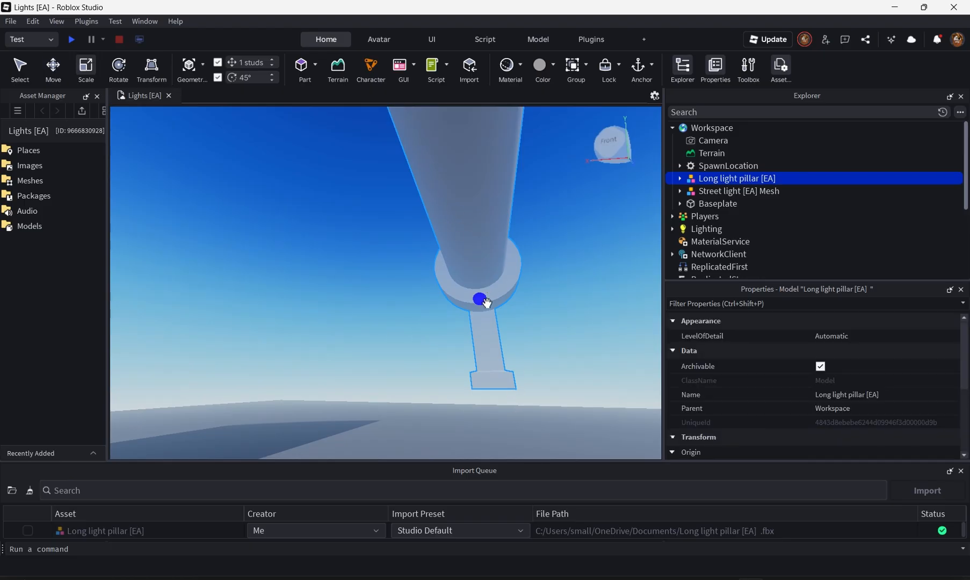
pyautogui.moveTo(487, 303); pyautogui.dragTo(465, 259)
pyautogui.moveTo(465, 259); pyautogui.dragTo(465, 260, button='right')
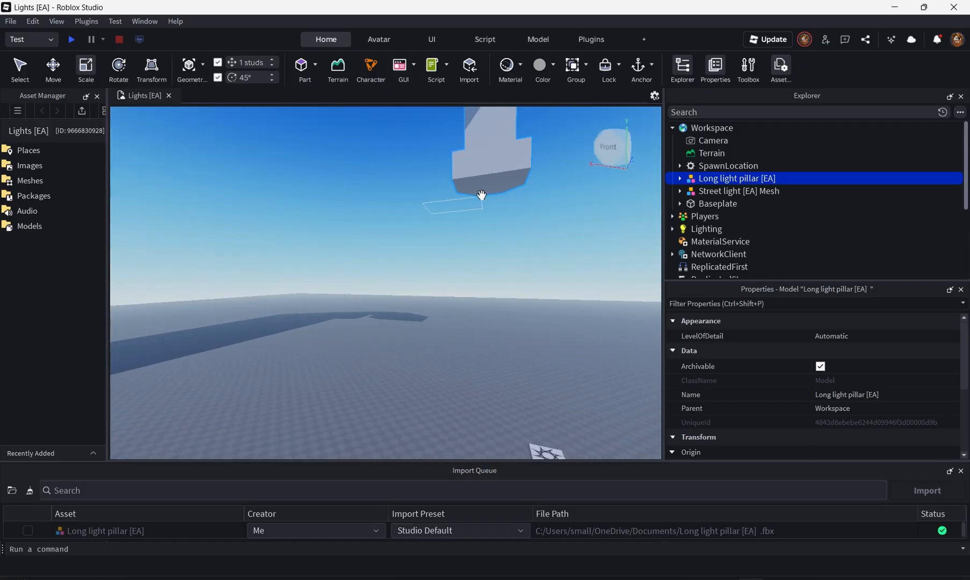
pyautogui.moveTo(482, 195); pyautogui.dragTo(492, 236)
pyautogui.moveTo(485, 170); pyautogui.dragTo(490, 197)
pyautogui.moveTo(496, 199); pyautogui.dragTo(496, 198, button='right')
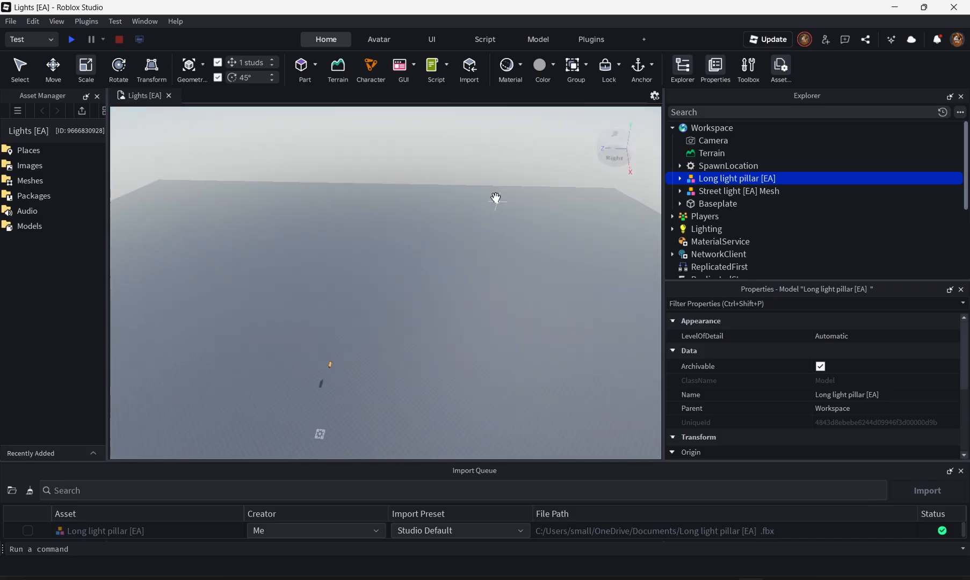
pyautogui.scroll(-8, 496, 198)
pyautogui.moveTo(487, 172); pyautogui.dragTo(488, 239)
pyautogui.keyDown('alt'); pyautogui.moveTo(484, 287); pyautogui.dragTo(490, 250); pyautogui.keyUp('alt')
pyautogui.hotkey('ctrl', 'z')
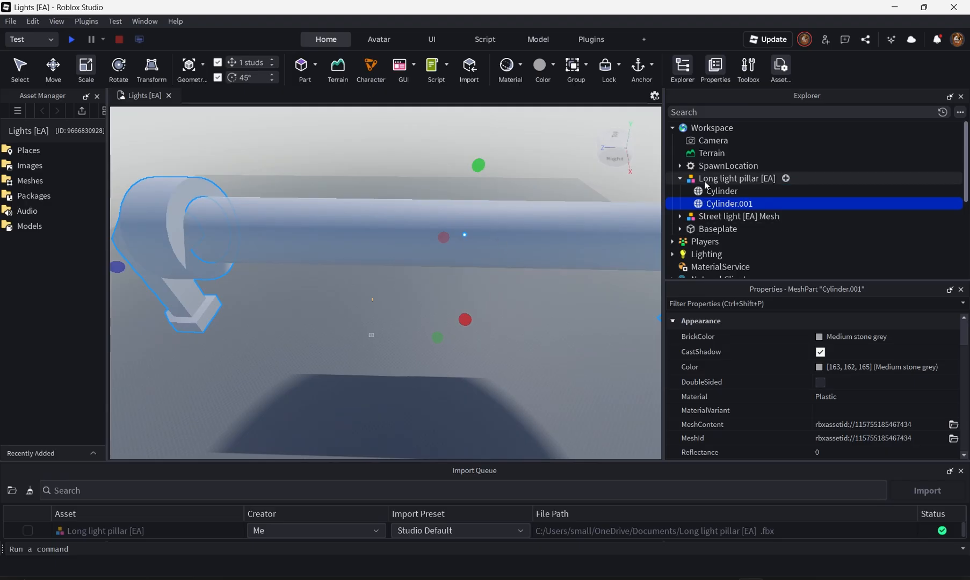
pyautogui.click(779, 179)
pyautogui.keyDown('alt'); pyautogui.moveTo(479, 253); pyautogui.dragTo(428, 234); pyautogui.keyUp('alt')
pyautogui.hotkey('ctrl', 'z')
# - Move the Long light pillar [EA] model over the baseplate and raise it about 9 studs
pyautogui.click(724, 183)
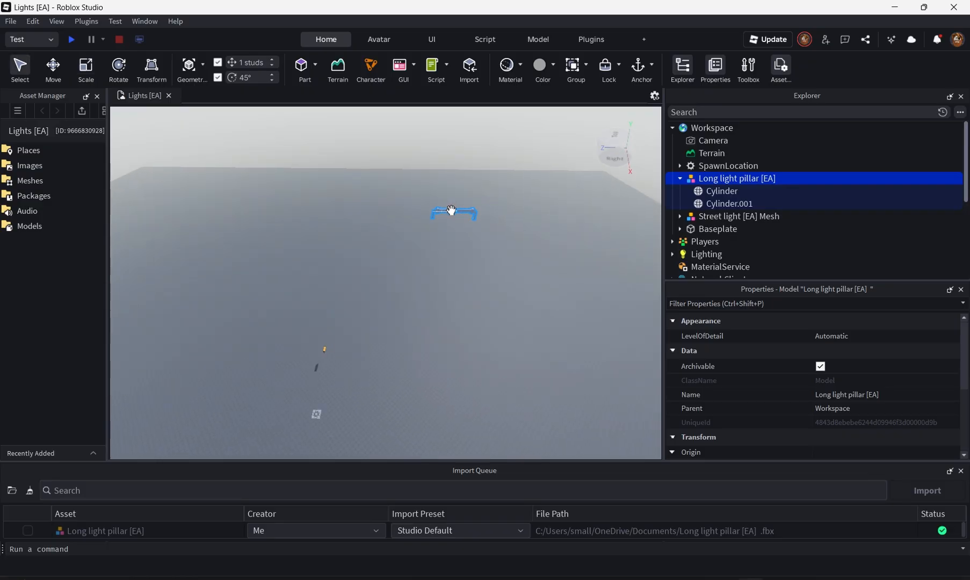
pyautogui.moveTo(453, 214); pyautogui.dragTo(317, 414)
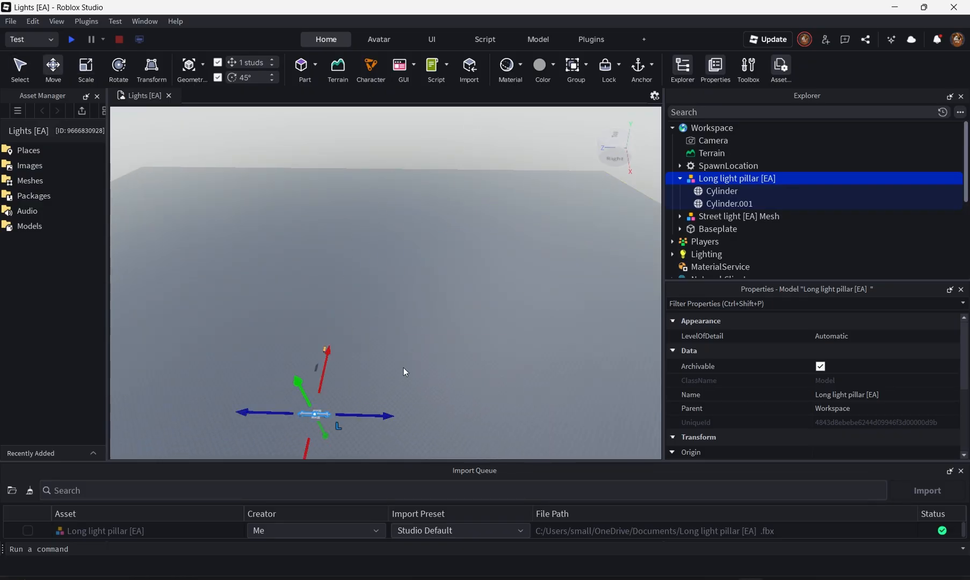
pyautogui.moveTo(404, 367); pyautogui.dragTo(407, 364, button='right')
pyautogui.press('w')
pyautogui.press('d')
pyautogui.press('s')
pyautogui.moveTo(437, 198); pyautogui.dragTo(448, 134)
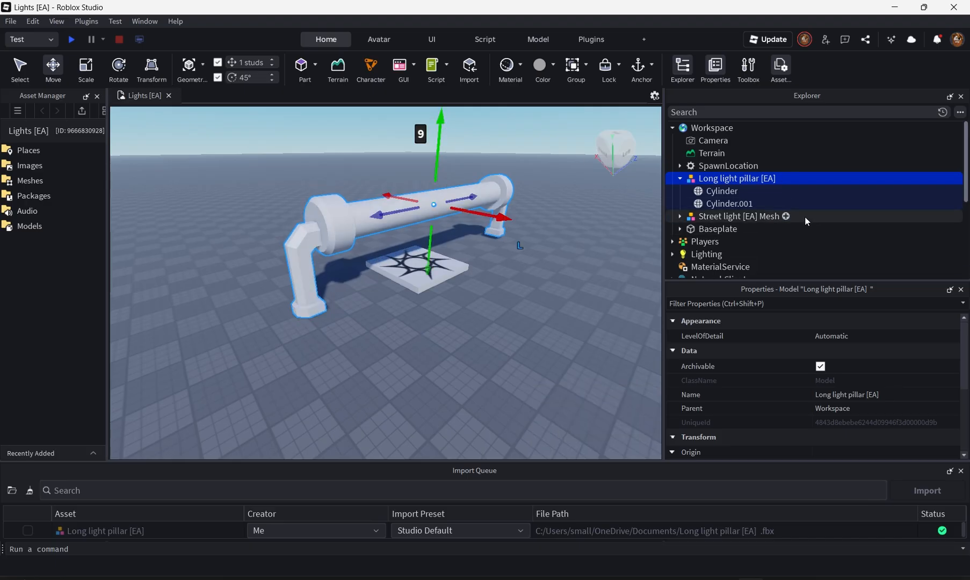
# - Insert a SurfaceAppearance object into the Cylinder.001 mesh part of the pillar
pyautogui.click(723, 191)
pyautogui.click(700, 204)
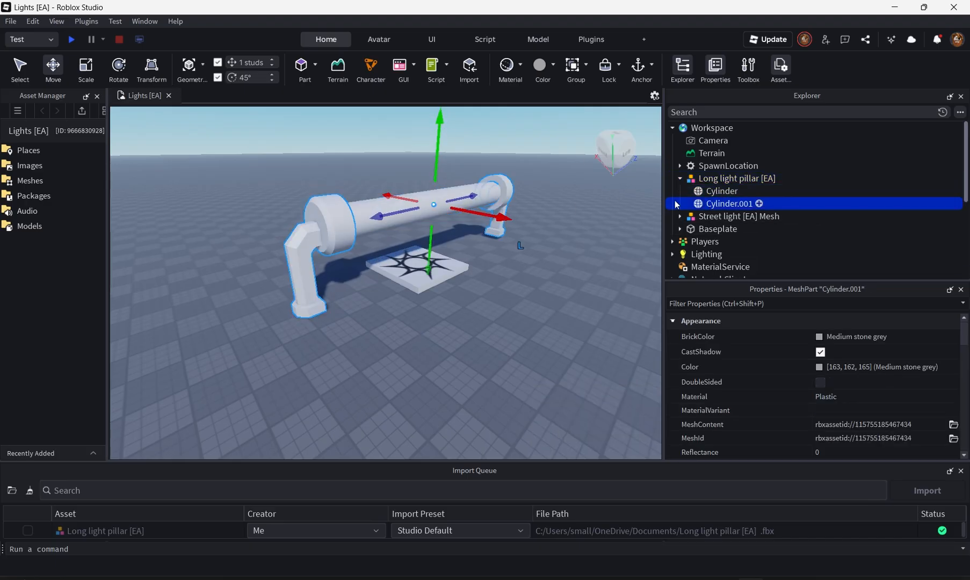
pyautogui.moveTo(566, 242); pyautogui.dragTo(565, 240, button='right')
pyautogui.press('w')
pyautogui.click(345, 246)
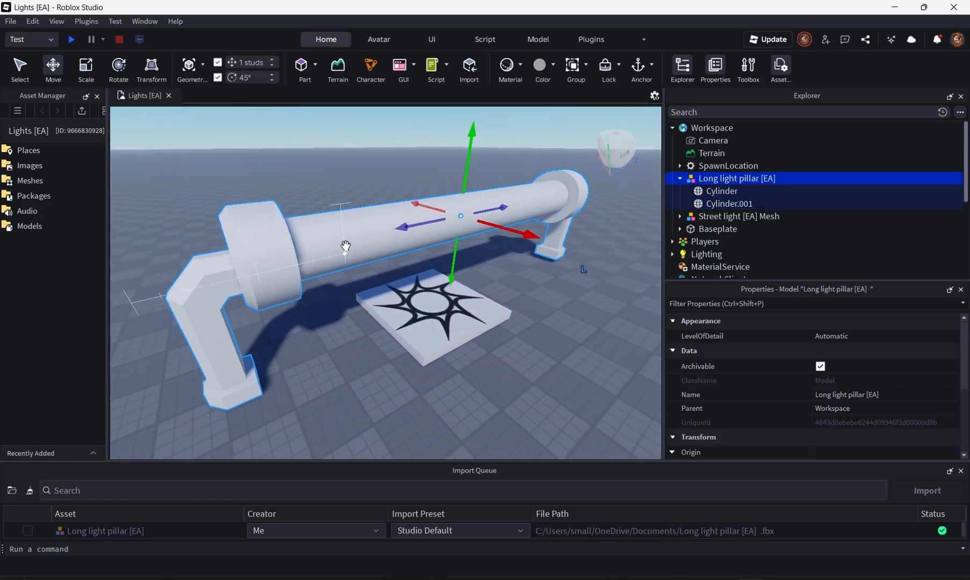
pyautogui.click(758, 204)
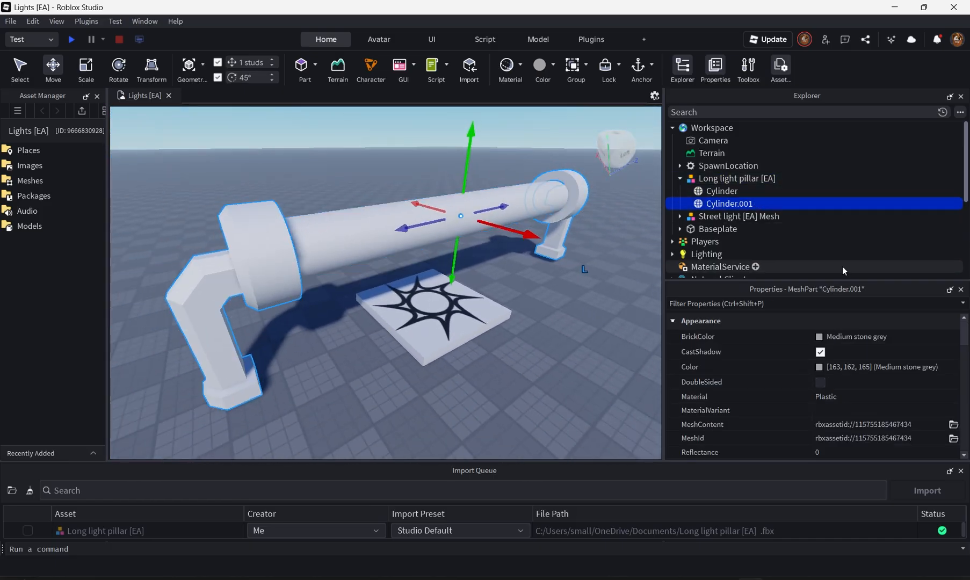
pyautogui.click(760, 204)
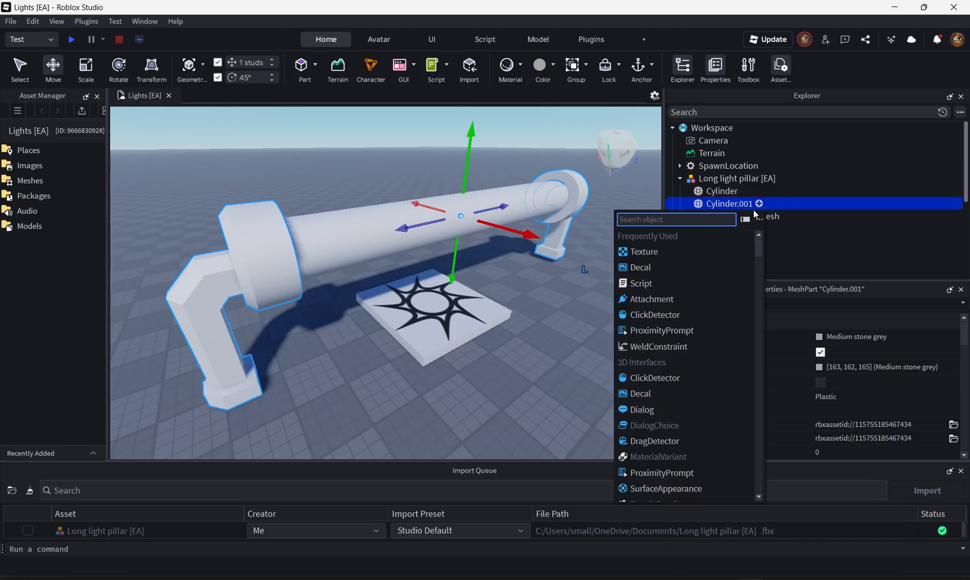
pyautogui.write('surf')
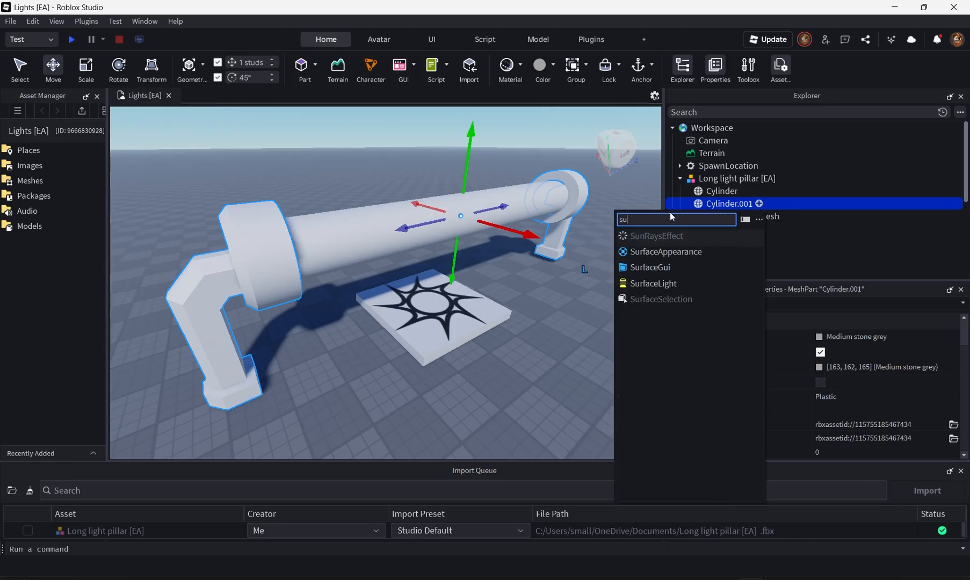
pyautogui.click(669, 235)
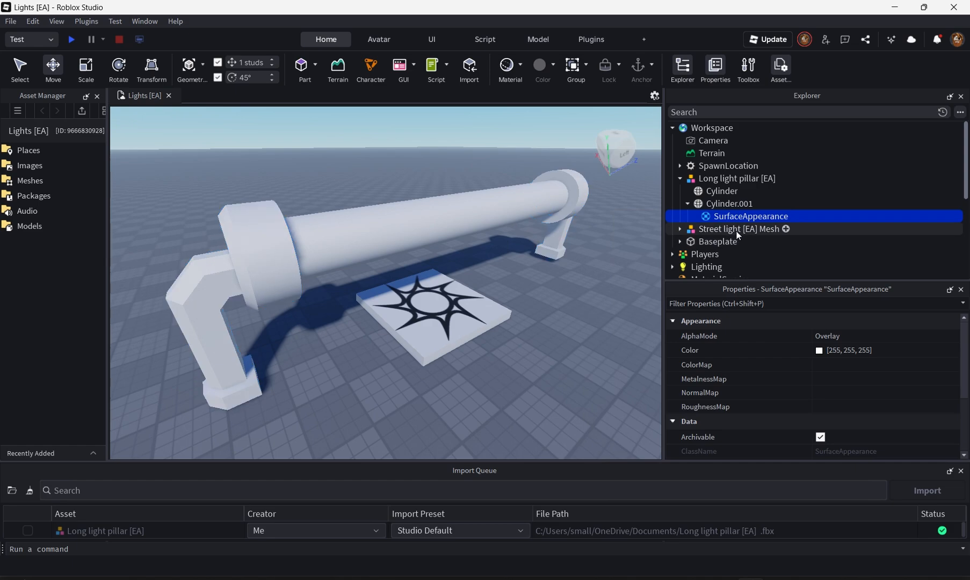
# - Upload the Light_ColorMap image from the Lights folder as the SurfaceAppearance ColorMap
pyautogui.scroll(-3, 774, 382)
pyautogui.scroll(1, 770, 358)
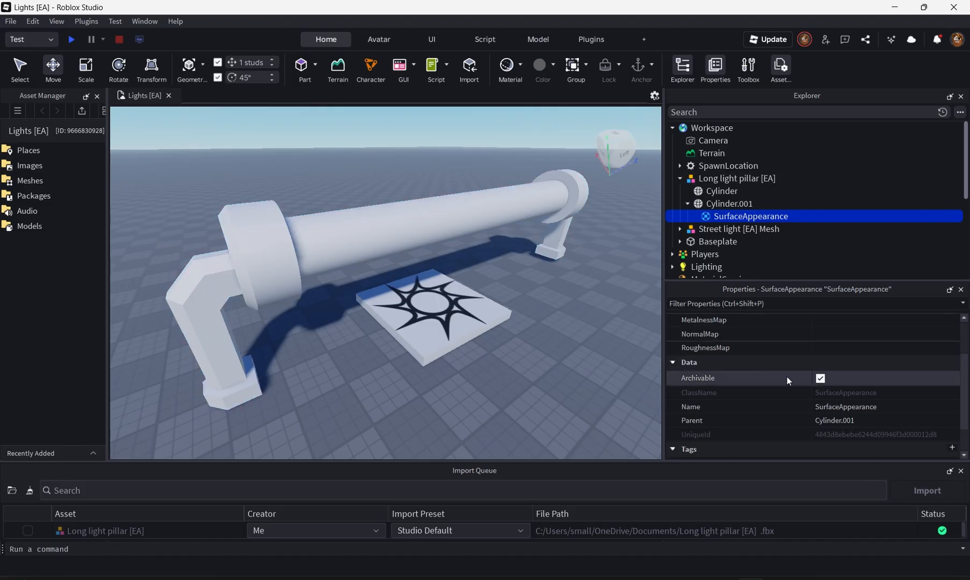
pyautogui.scroll(2, 795, 366)
pyautogui.scroll(-3, 795, 366)
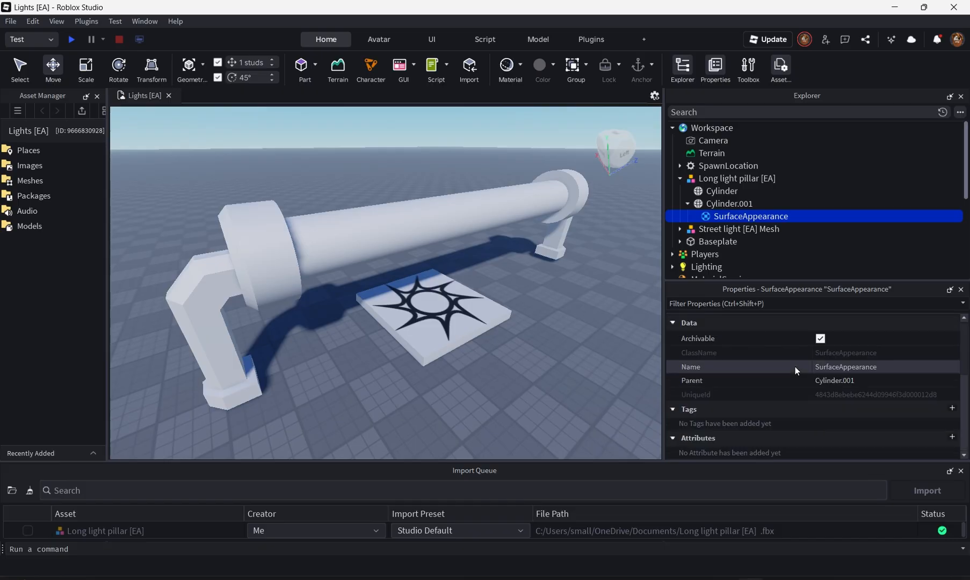
pyautogui.scroll(3, 795, 366)
pyautogui.click(822, 368)
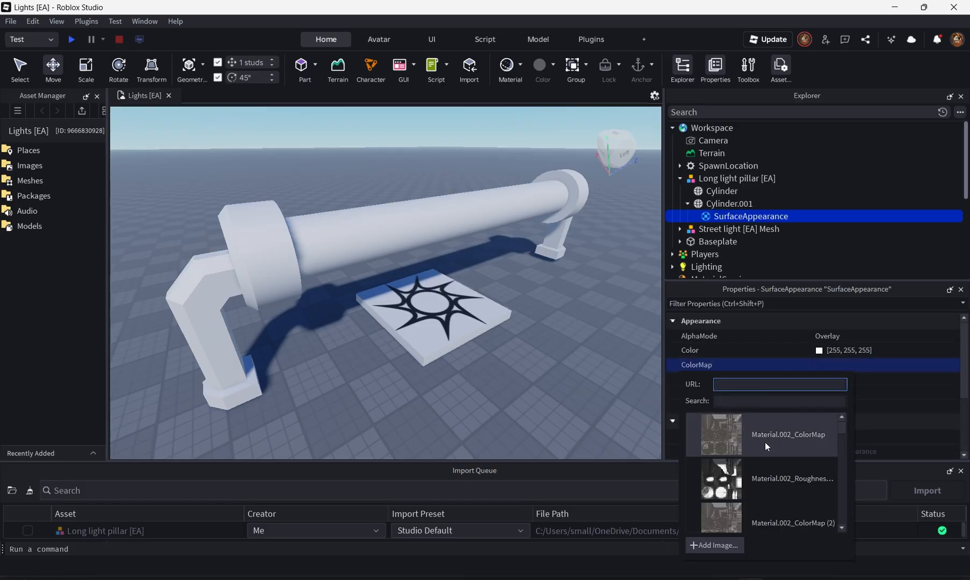
pyautogui.click(717, 547)
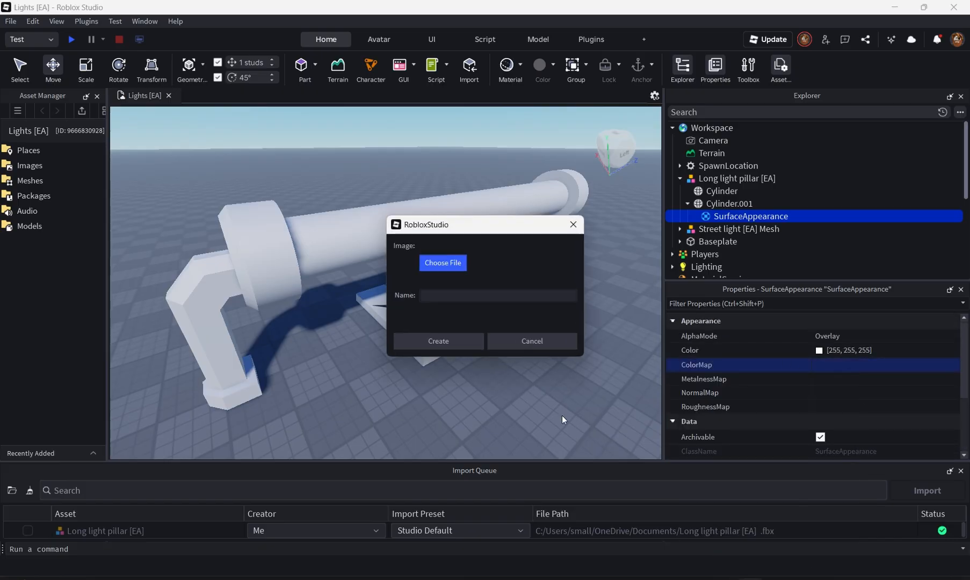
pyautogui.click(448, 263)
pyautogui.scroll(-5, 538, 349)
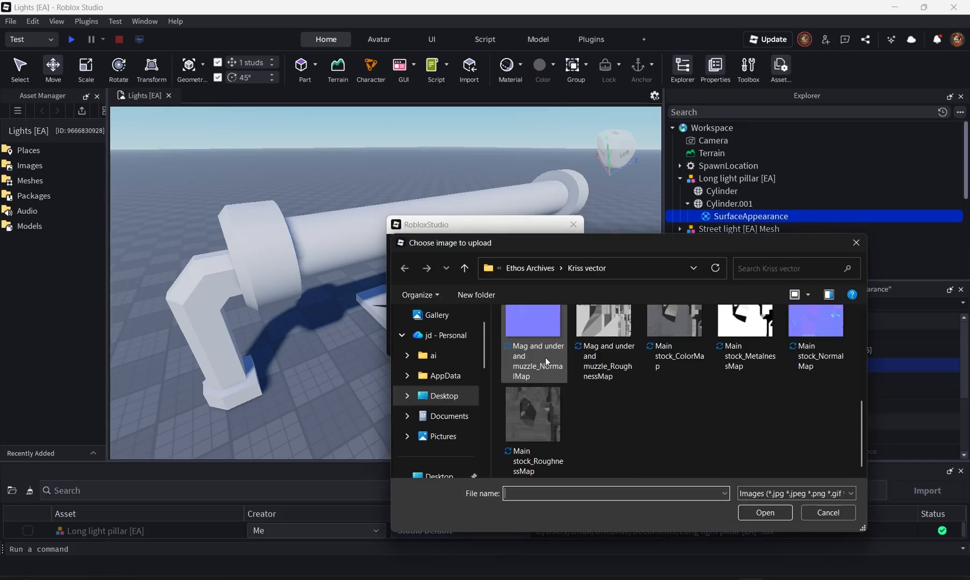
pyautogui.scroll(-8, 462, 392)
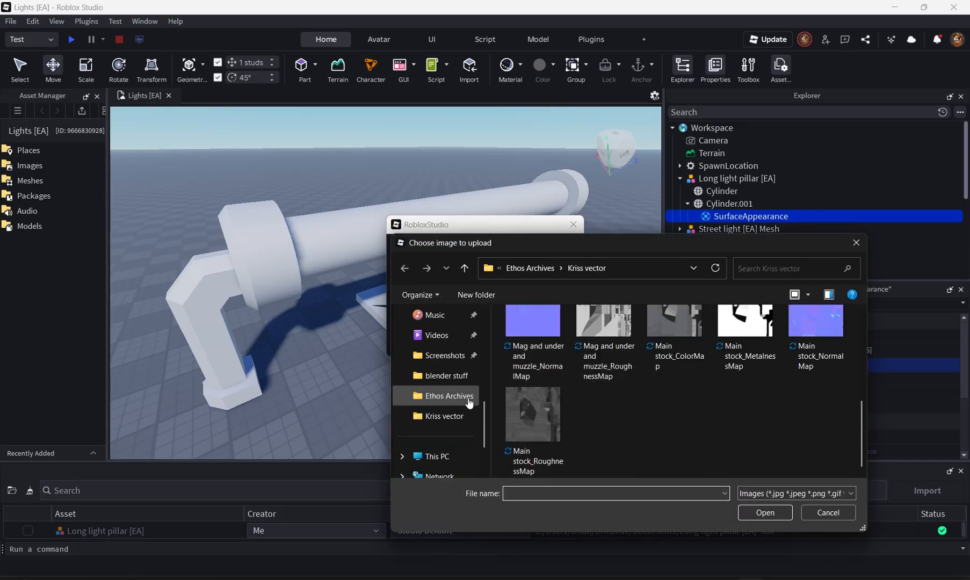
pyautogui.click(455, 397)
pyautogui.doubleClick(594, 358)
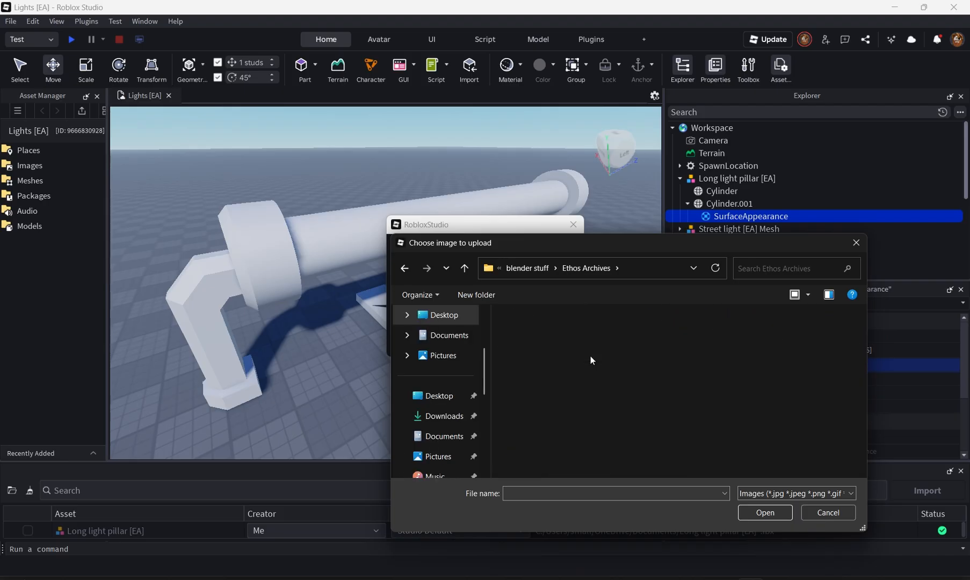
pyautogui.click(553, 353)
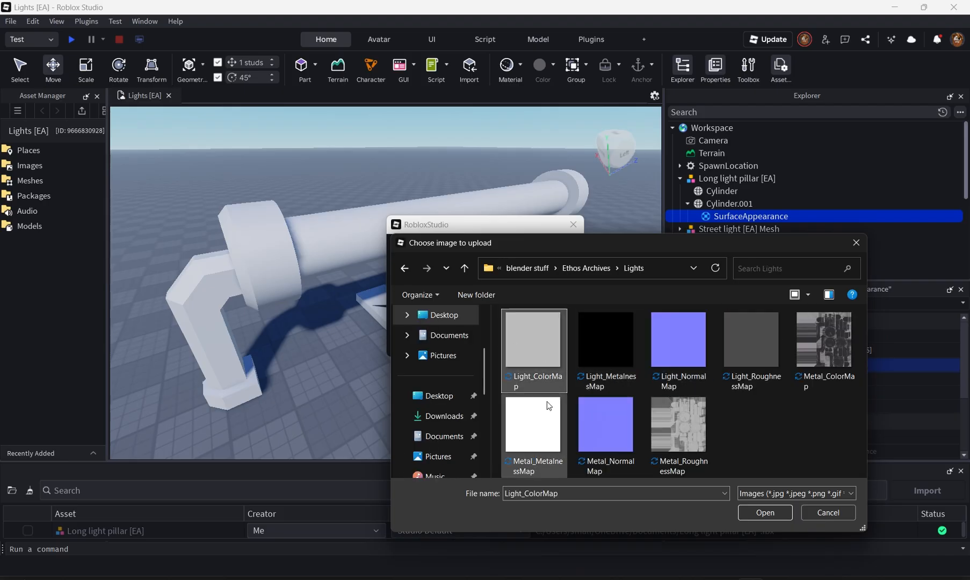
pyautogui.click(765, 513)
pyautogui.click(538, 344)
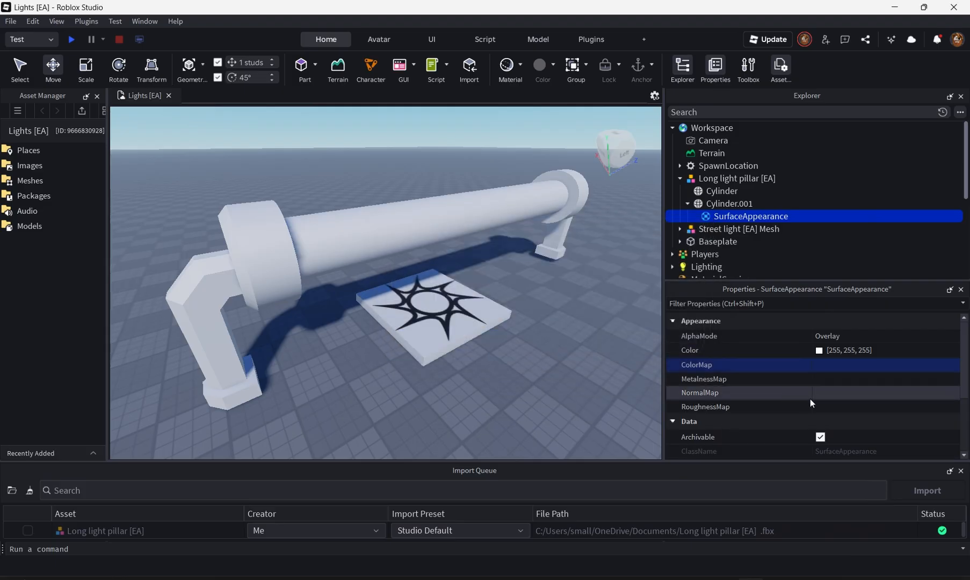
# - Upload the Metal_ColorMap image and assign it as the SurfaceAppearance ColorMap
pyautogui.click(835, 365)
pyautogui.click(714, 545)
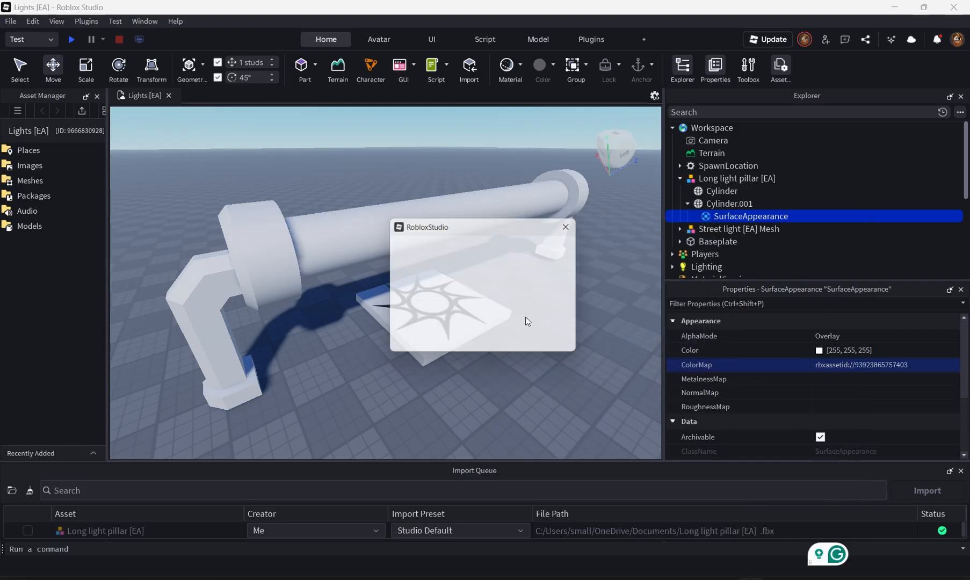
pyautogui.click(446, 268)
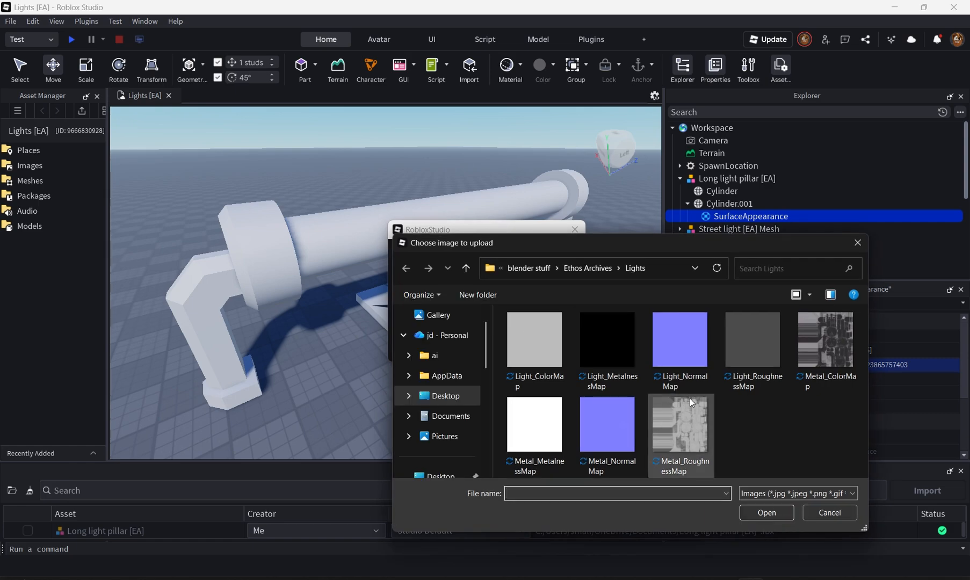
pyautogui.click(809, 359)
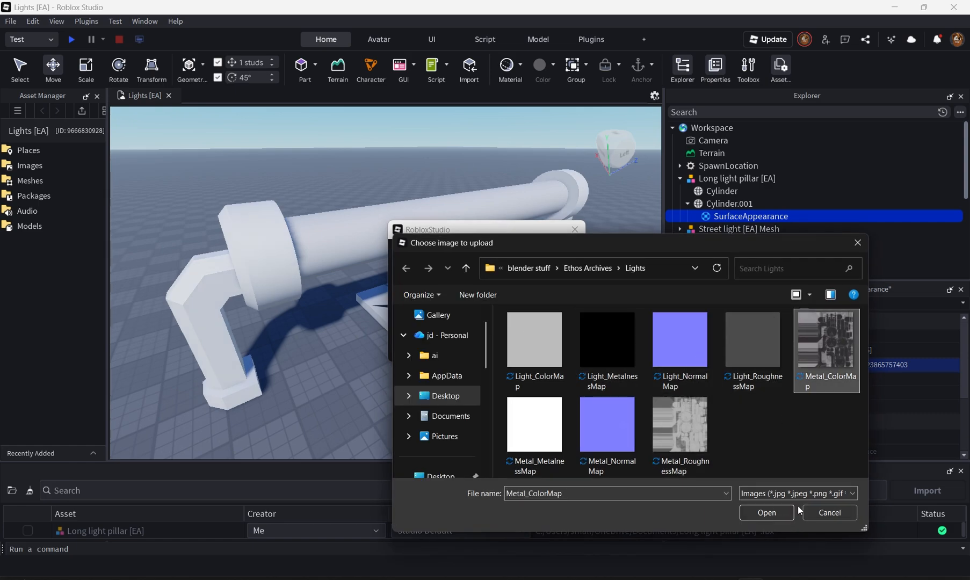
pyautogui.click(767, 513)
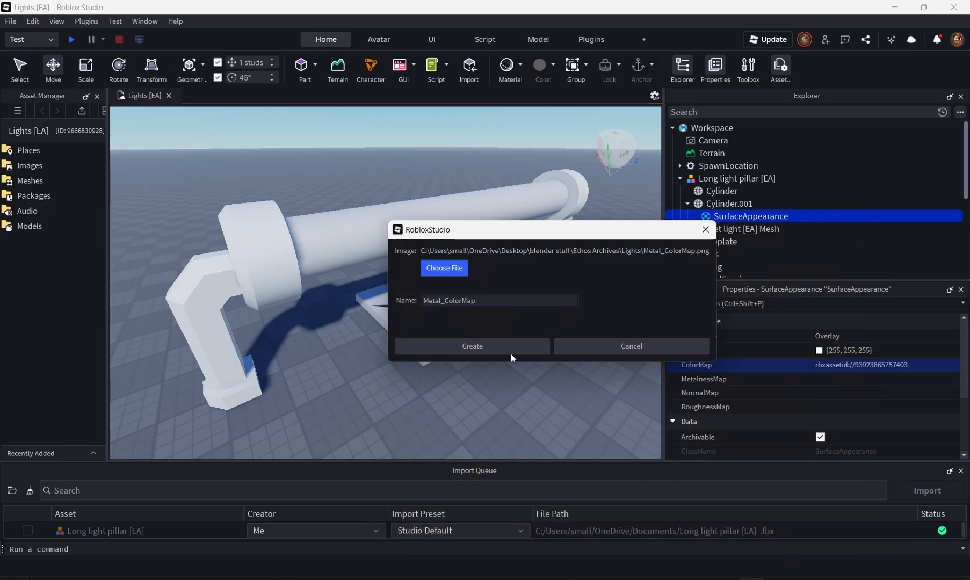
pyautogui.click(498, 345)
# - Upload the Metal_MetalnessMap image and assign it as the MetalnessMap
pyautogui.click(832, 381)
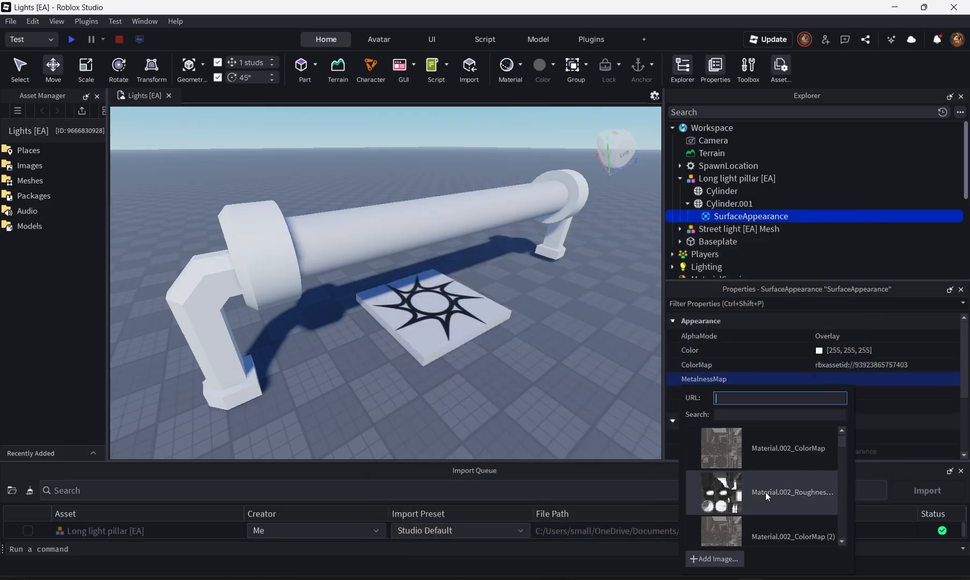
pyautogui.click(714, 559)
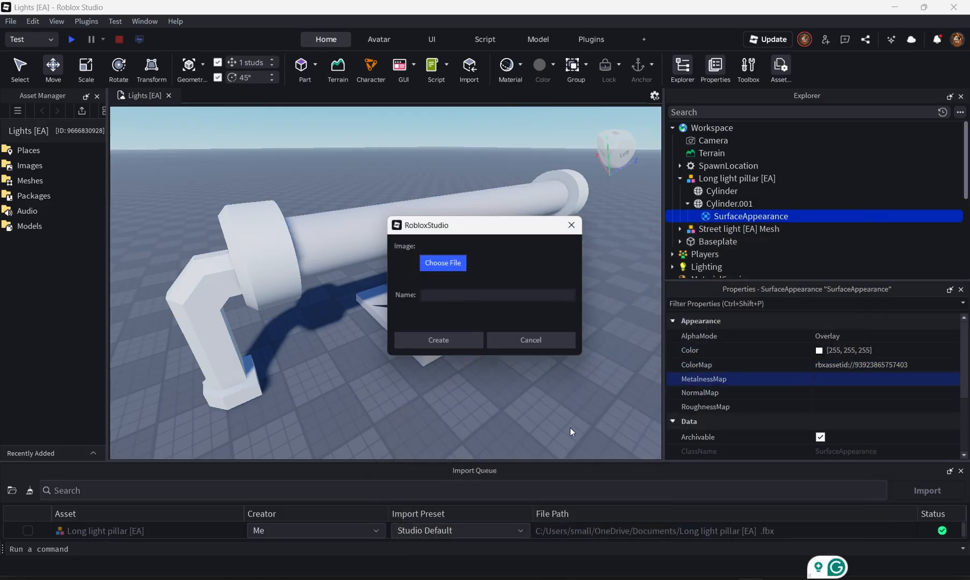
pyautogui.click(435, 264)
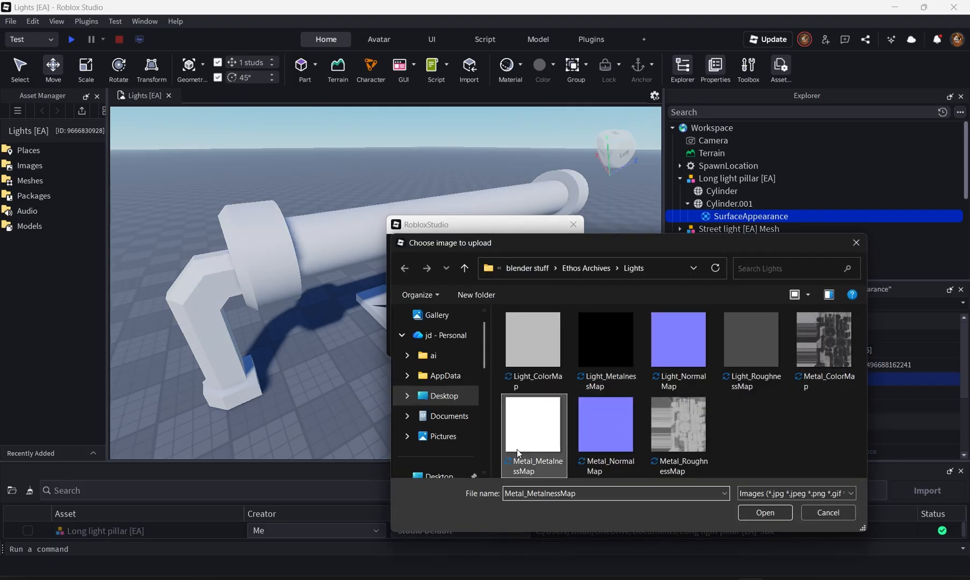
pyautogui.click(764, 513)
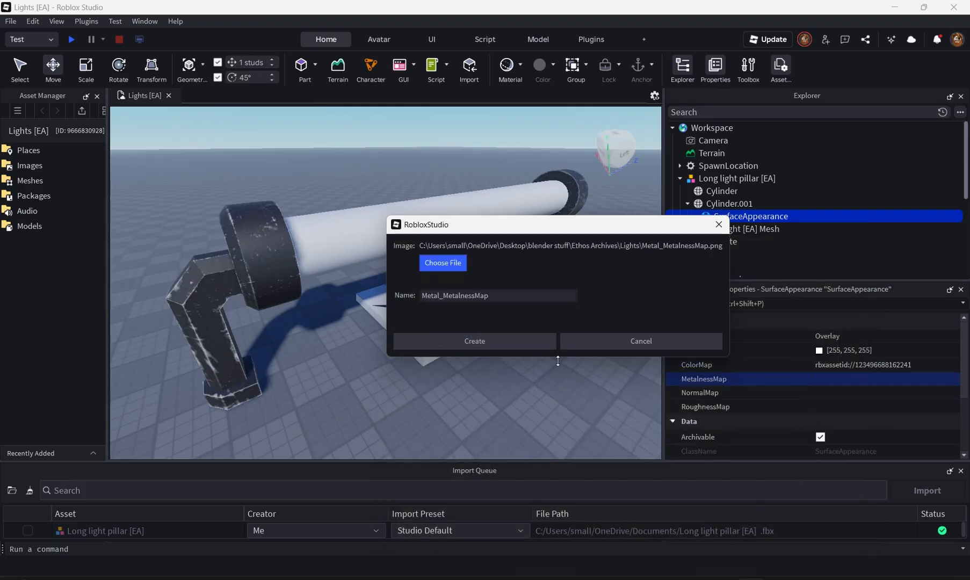
pyautogui.click(538, 344)
# - Upload the Metal_NormalMap image and assign it as the NormalMap
pyautogui.click(812, 395)
pyautogui.click(712, 373)
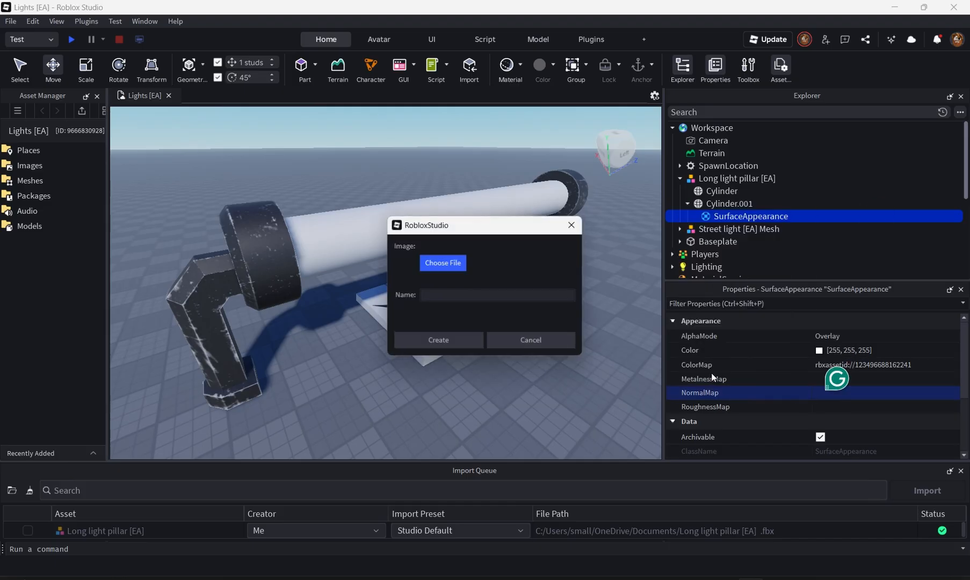
pyautogui.click(444, 260)
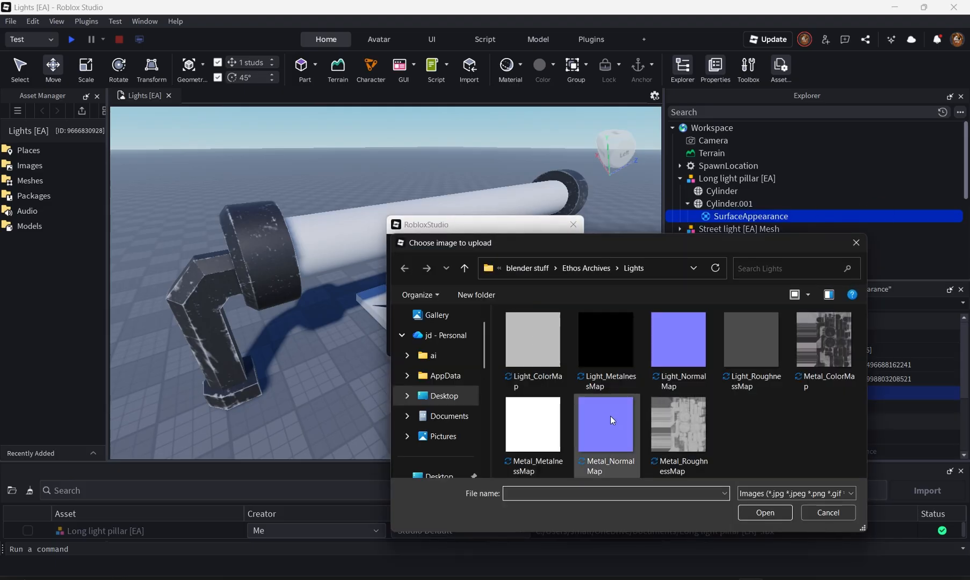
pyautogui.click(763, 513)
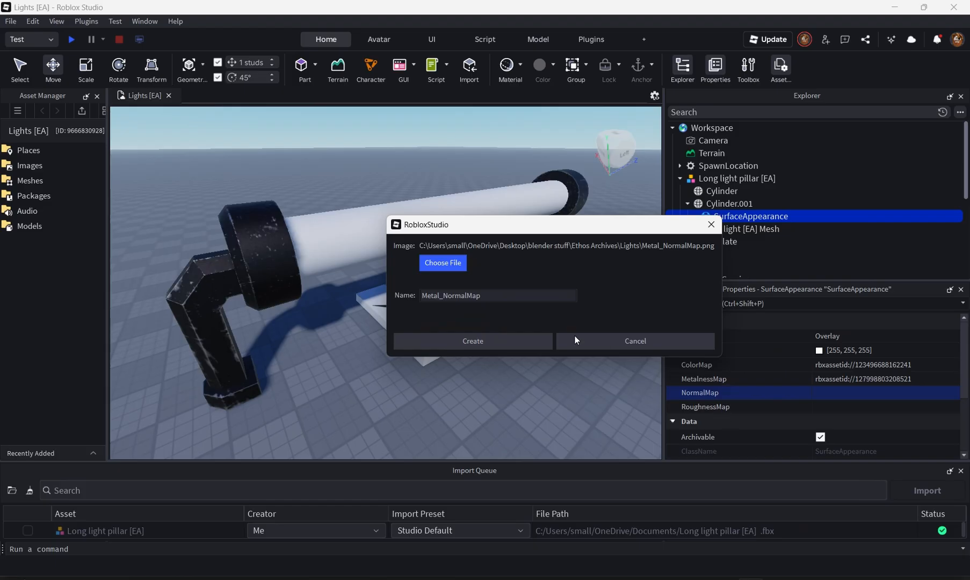
pyautogui.click(487, 341)
# - Upload the Metal_RoughnessMap image and assign it as the RoughnessMap
pyautogui.click(837, 408)
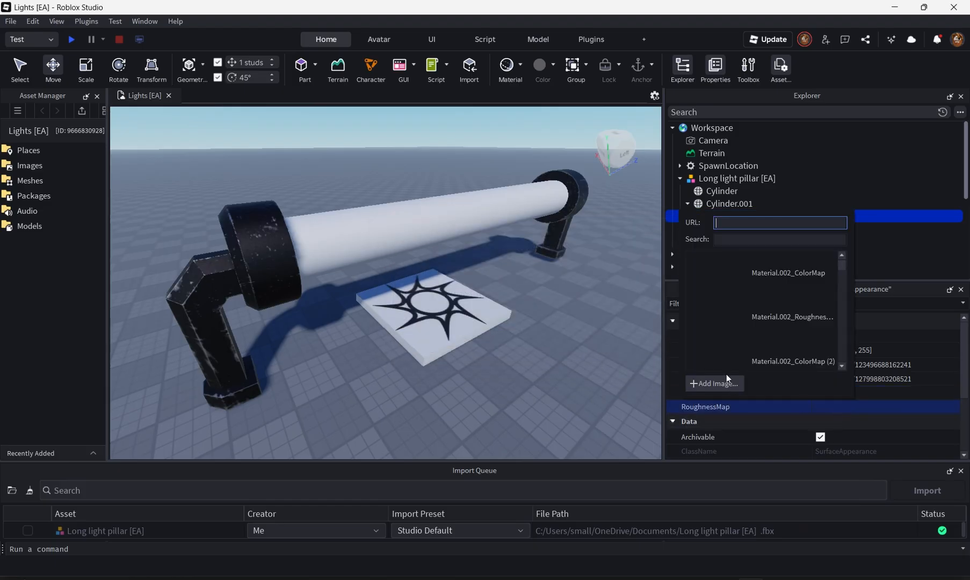
pyautogui.click(719, 380)
pyautogui.click(450, 266)
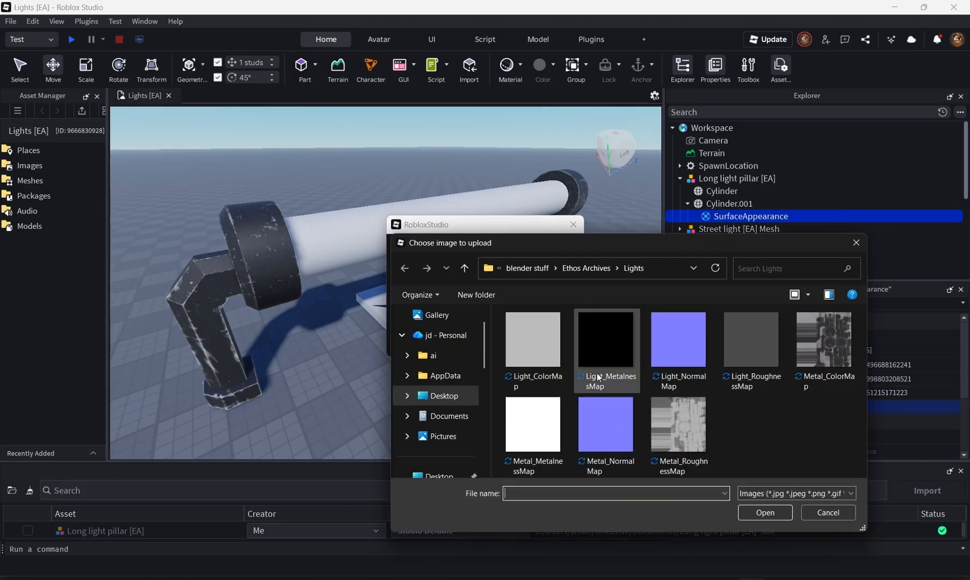
pyautogui.click(757, 512)
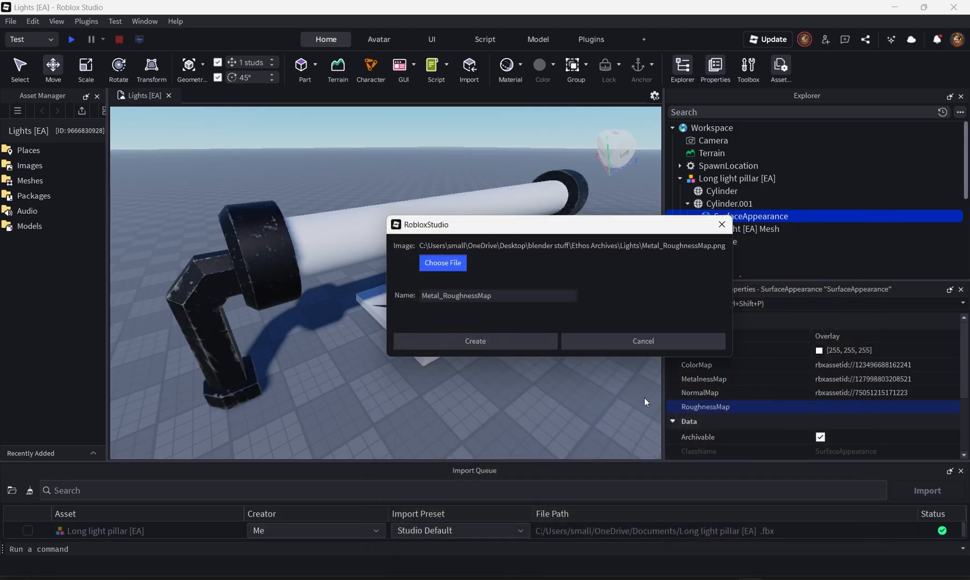
pyautogui.click(495, 341)
# - Inspect the textured light pillar from several angles in the viewport
pyautogui.scroll(10, 500, 344)
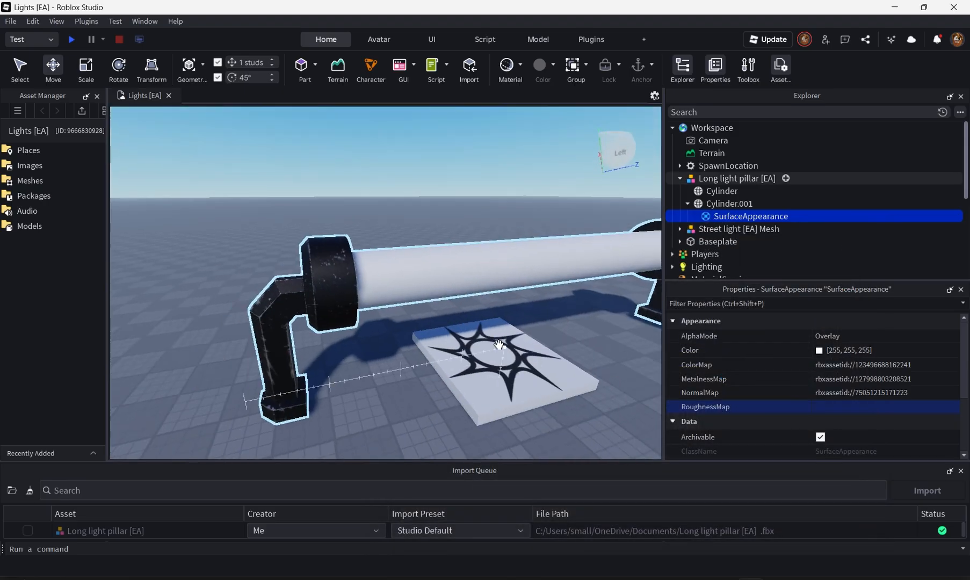
pyautogui.scroll(-10, 502, 345)
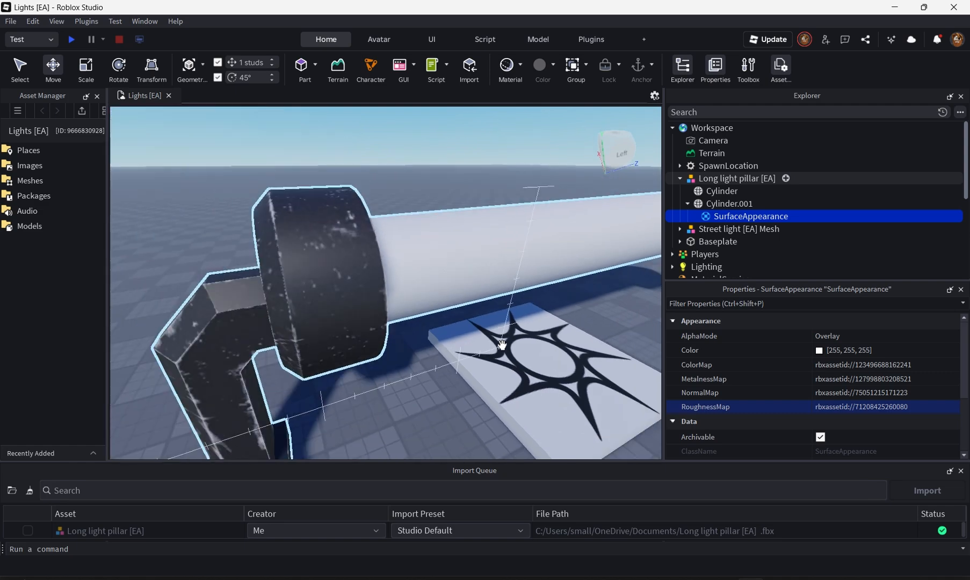
pyautogui.click(475, 290)
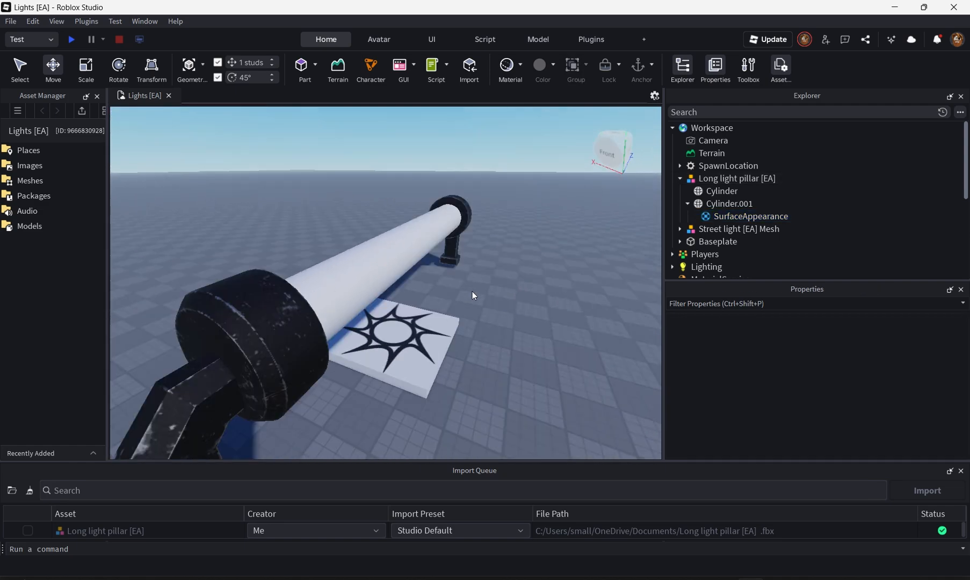
pyautogui.moveTo(472, 292); pyautogui.dragTo(422, 147, button='right')
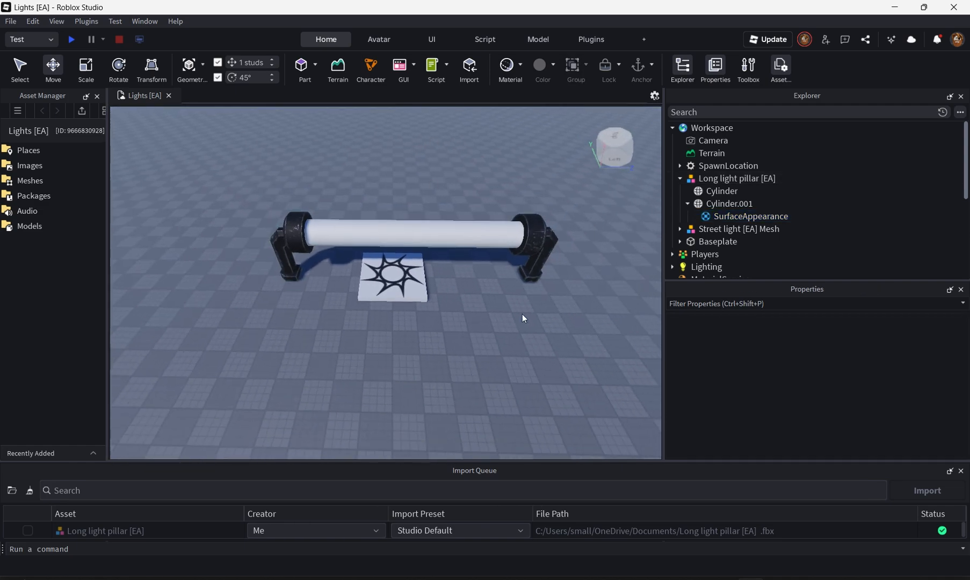
pyautogui.scroll(8, 518, 357)
pyautogui.scroll(-10, 518, 357)
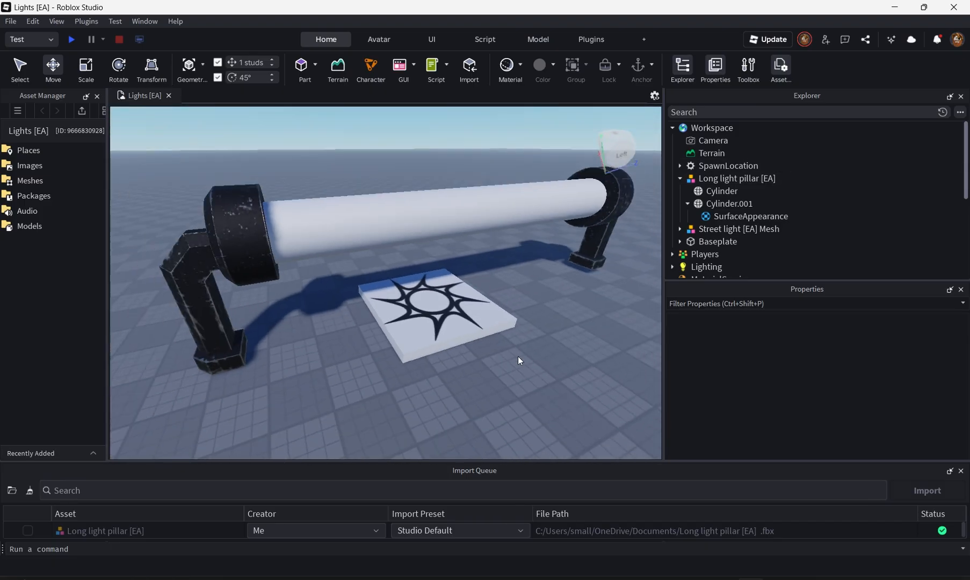
pyautogui.scroll(5, 518, 356)
pyautogui.scroll(-6, 518, 357)
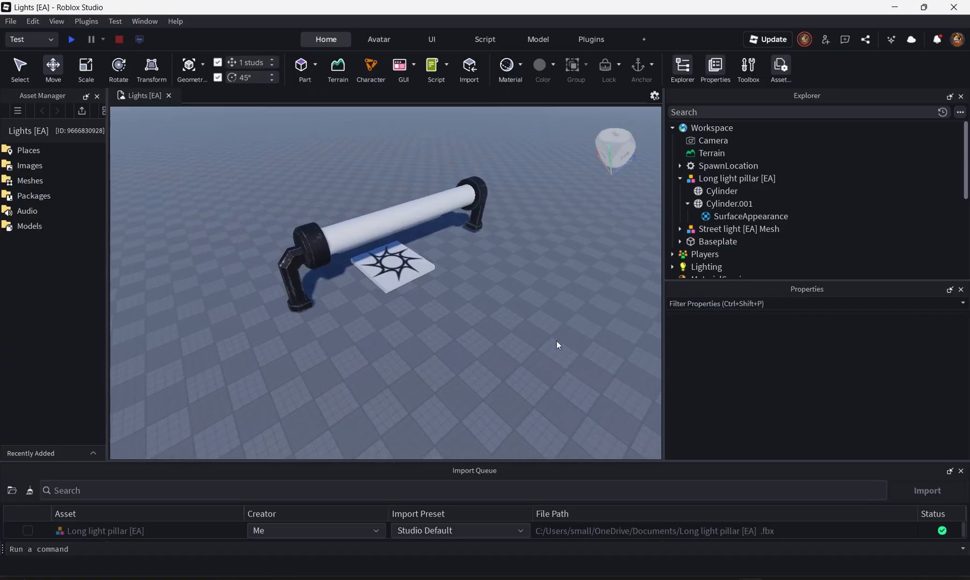
pyautogui.scroll(5, 556, 341)
pyautogui.moveTo(557, 340); pyautogui.dragTo(563, 353, button='right')
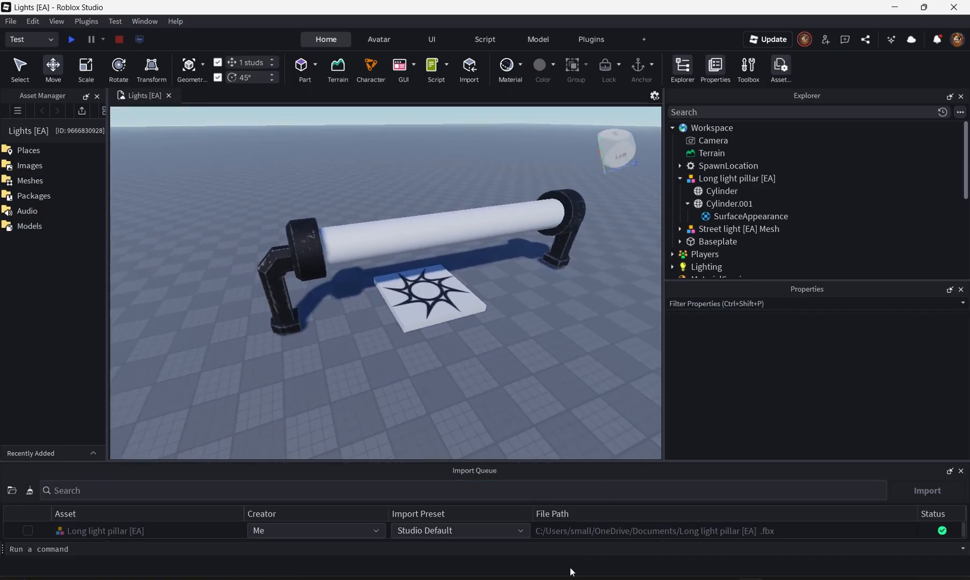
pyautogui.moveTo(540, 330); pyautogui.dragTo(540, 331, button='right')
pyautogui.press('a')
pyautogui.press('s')
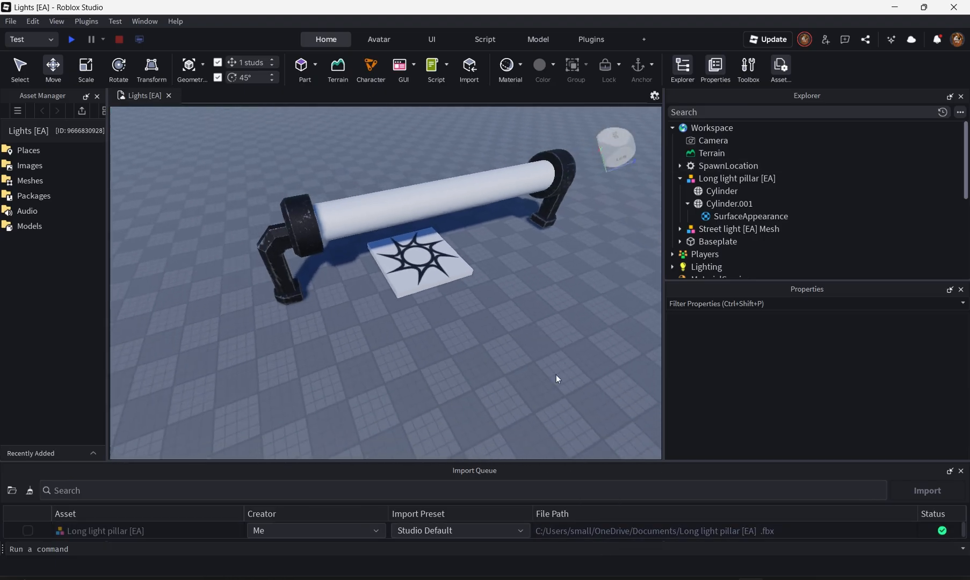
# - Switch to Blender, select the pillar meshes in Edit Mode and Smart UV Project them with a 66° angle limit and 0.001 island margin
pyautogui.click(667, 579)
pyautogui.click(542, 384)
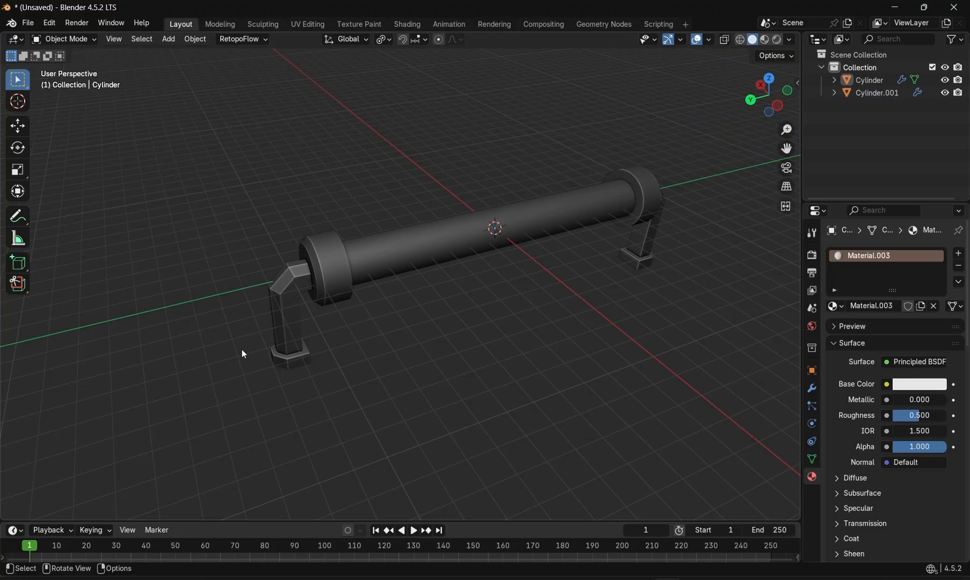
pyautogui.moveTo(243, 353); pyautogui.dragTo(667, 156)
pyautogui.press('Tab')
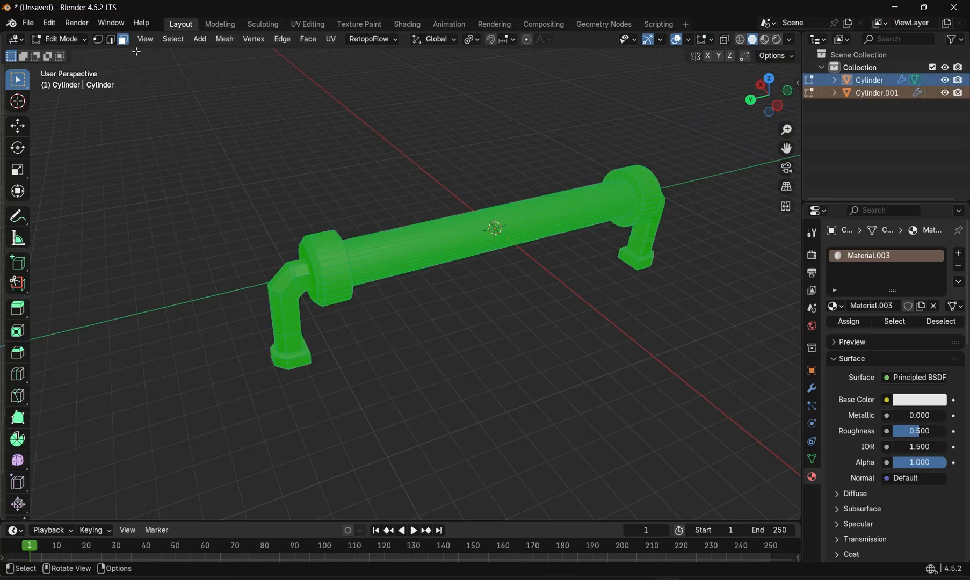
pyautogui.press('u')
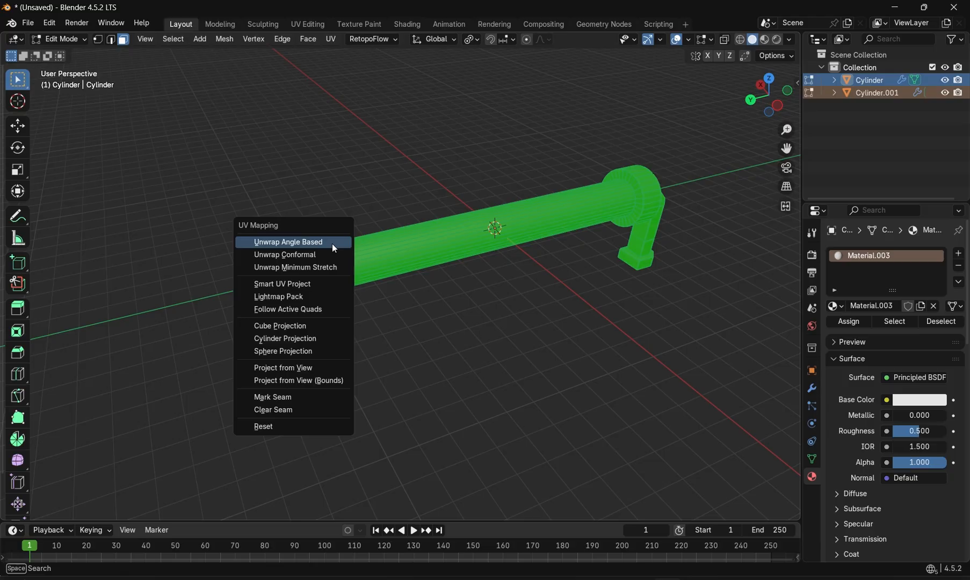
pyautogui.click(293, 283)
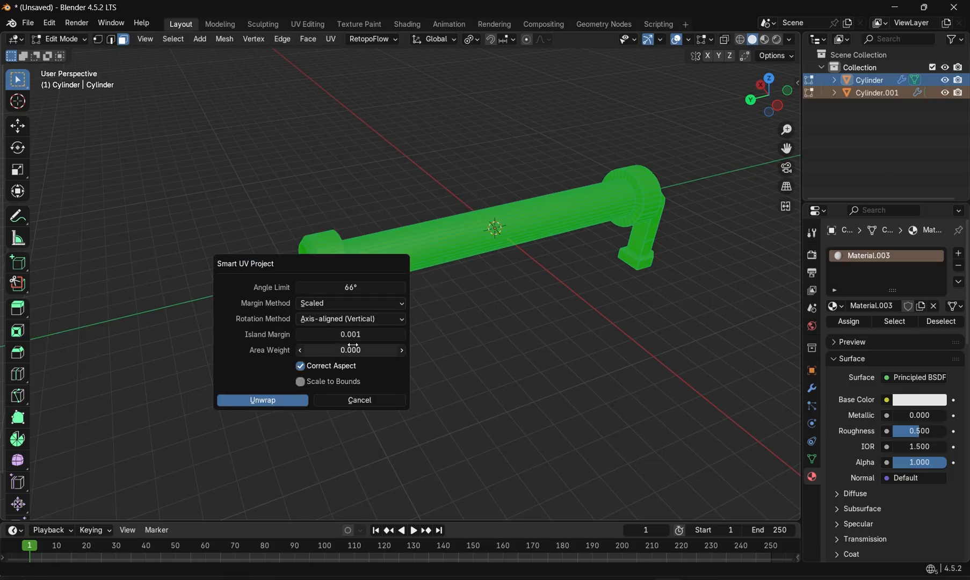
pyautogui.click(278, 399)
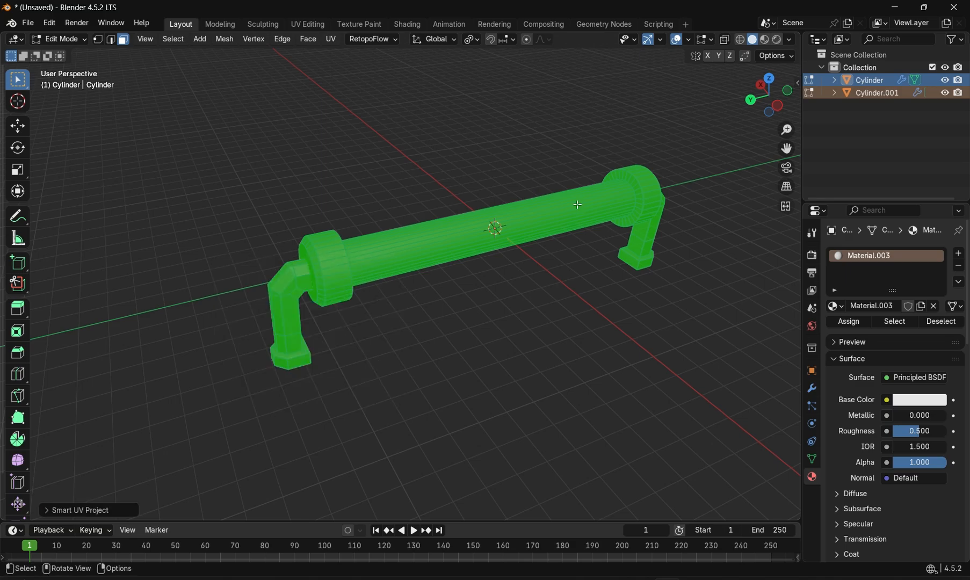
# - Open the UV Editing workspace and examine the unwrapped UV layout
pyautogui.click(318, 29)
pyautogui.scroll(4, 315, 291)
pyautogui.scroll(-4, 315, 292)
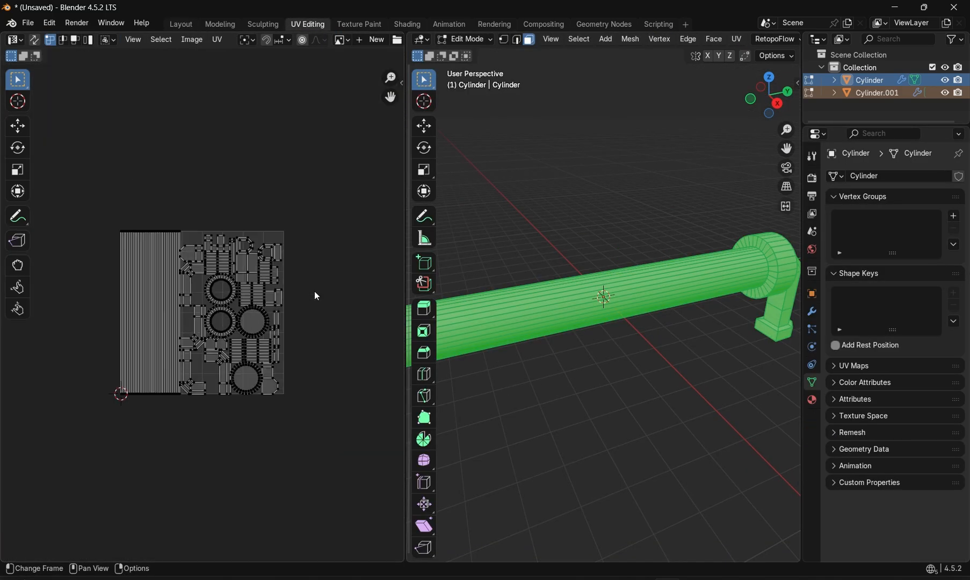
pyautogui.scroll(2, 303, 248)
# - Switch back to Roblox Studio and fly the camera around the textured light pillar to inspect it
pyautogui.click(179, 25)
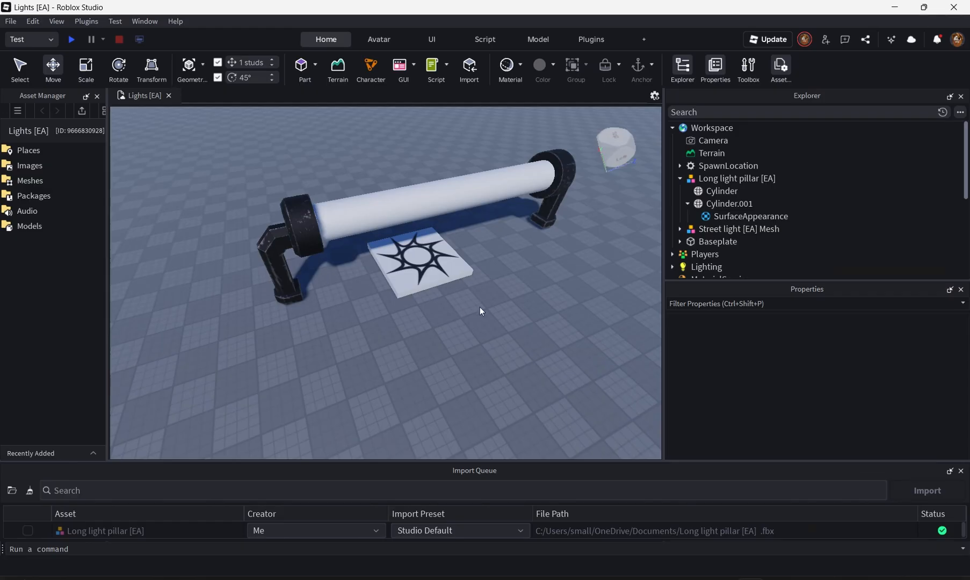
pyautogui.press('w')
pyautogui.press('s')
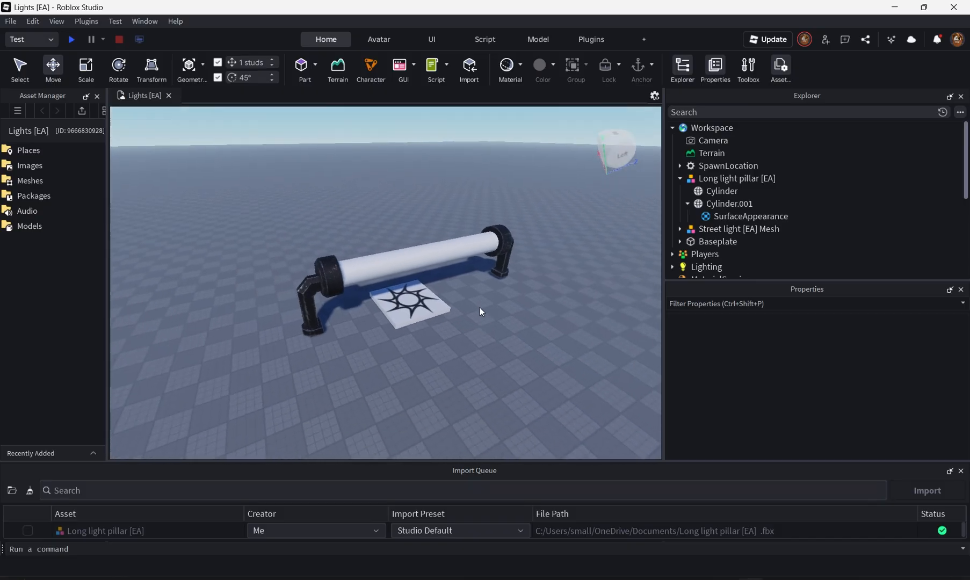
pyautogui.press('w')
pyautogui.press('s')
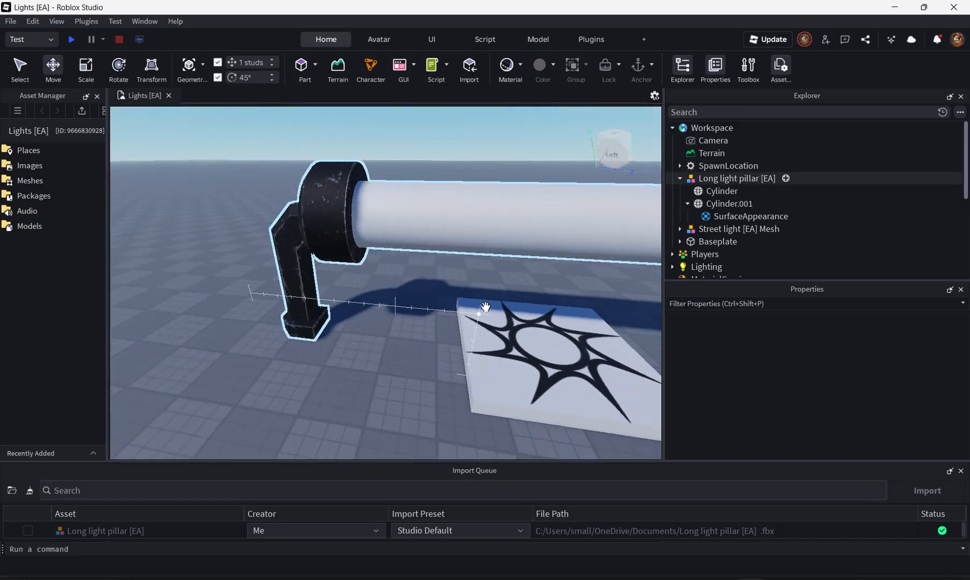
pyautogui.press('w')
pyautogui.press('s')
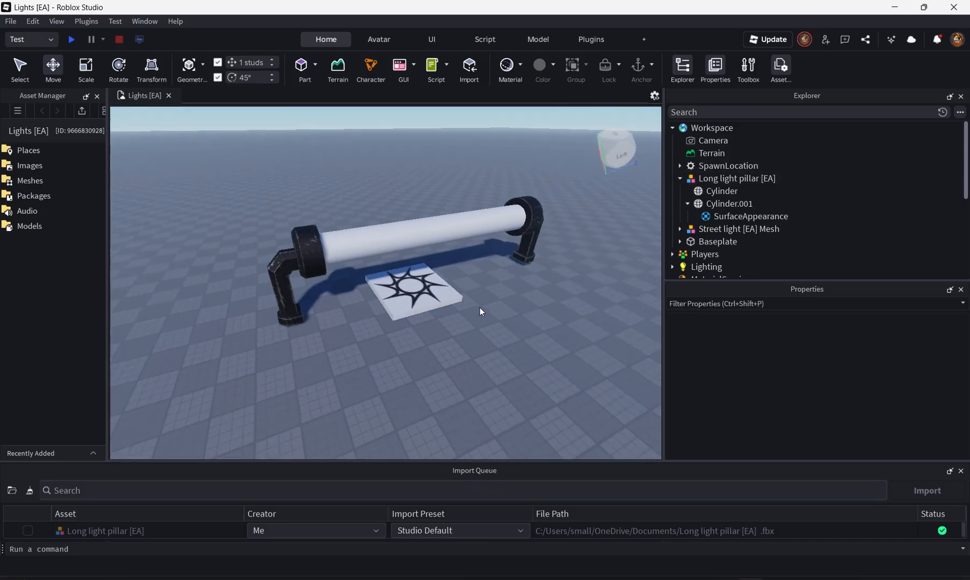
pyautogui.press('w')
pyautogui.press('s')
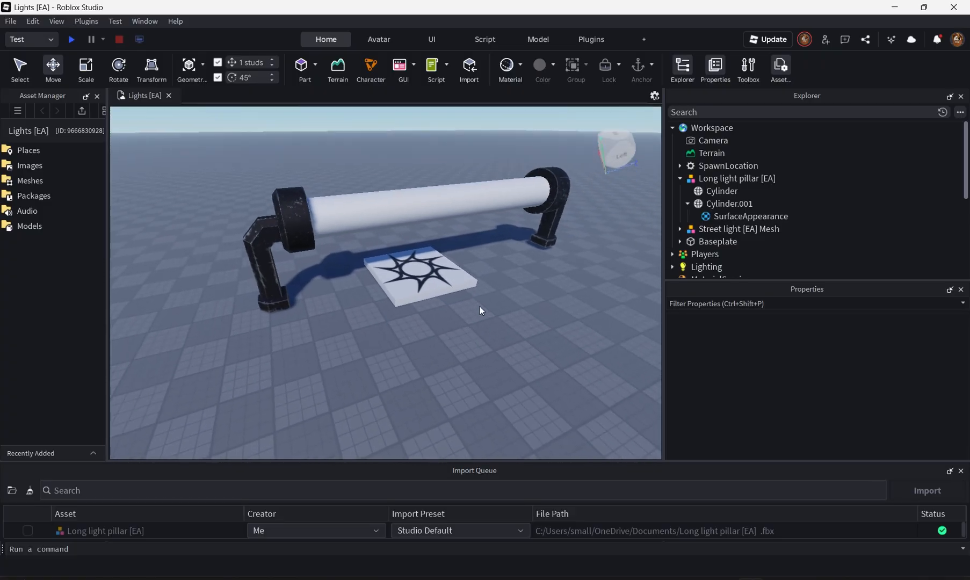
pyautogui.press('w')
pyautogui.press('s')
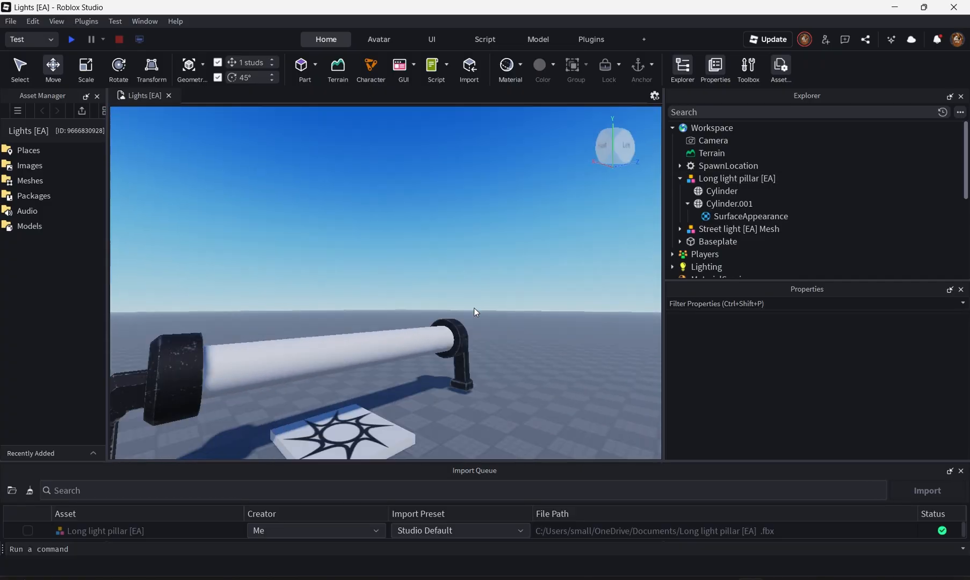
pyautogui.press('s')
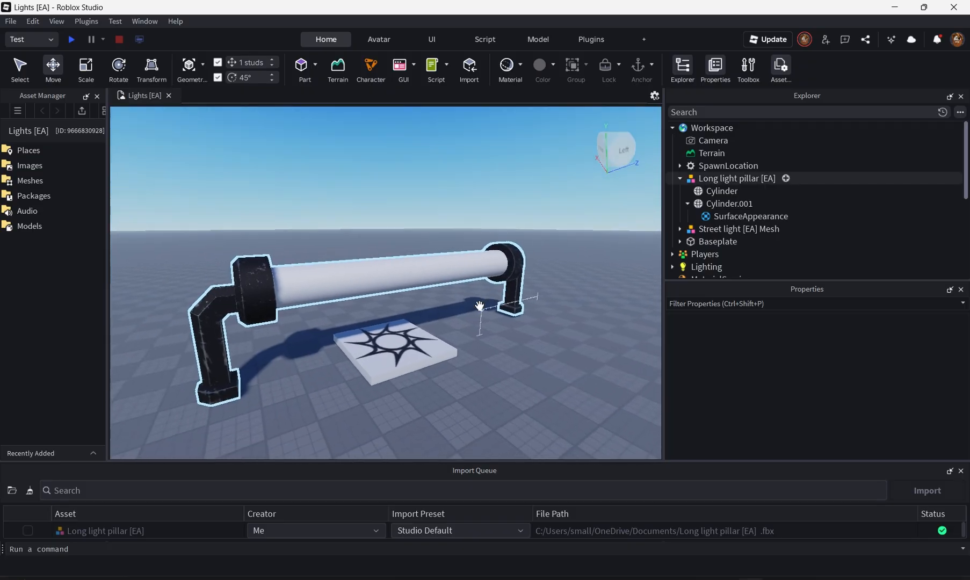